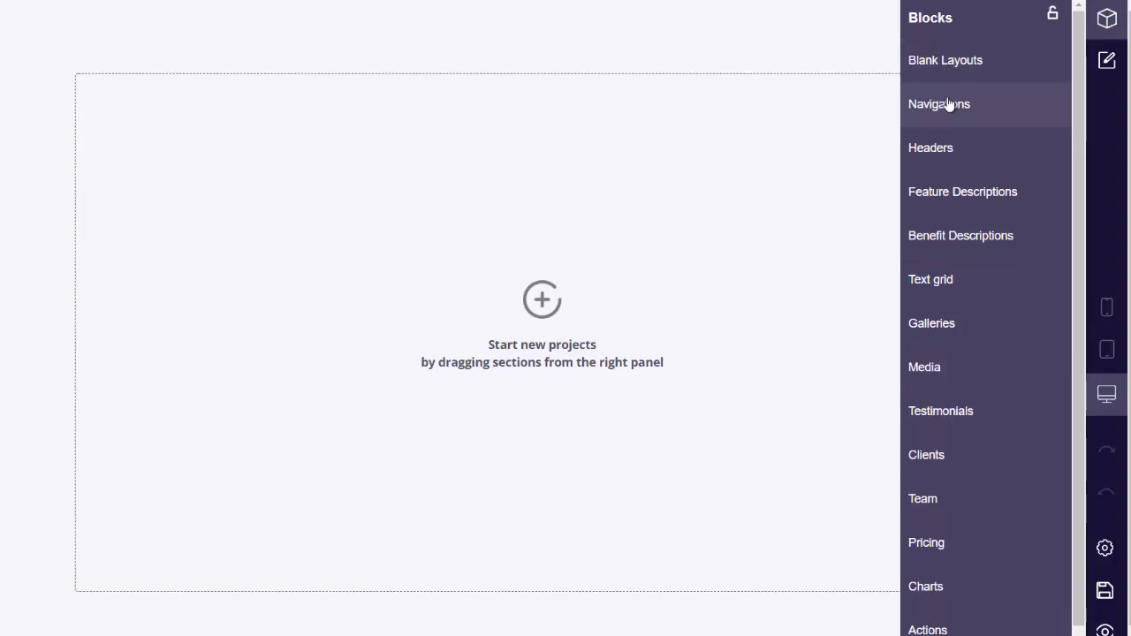
# Add the Media block with a centred video on a desk-photo background to the blank page.
pyautogui.click(946, 106)
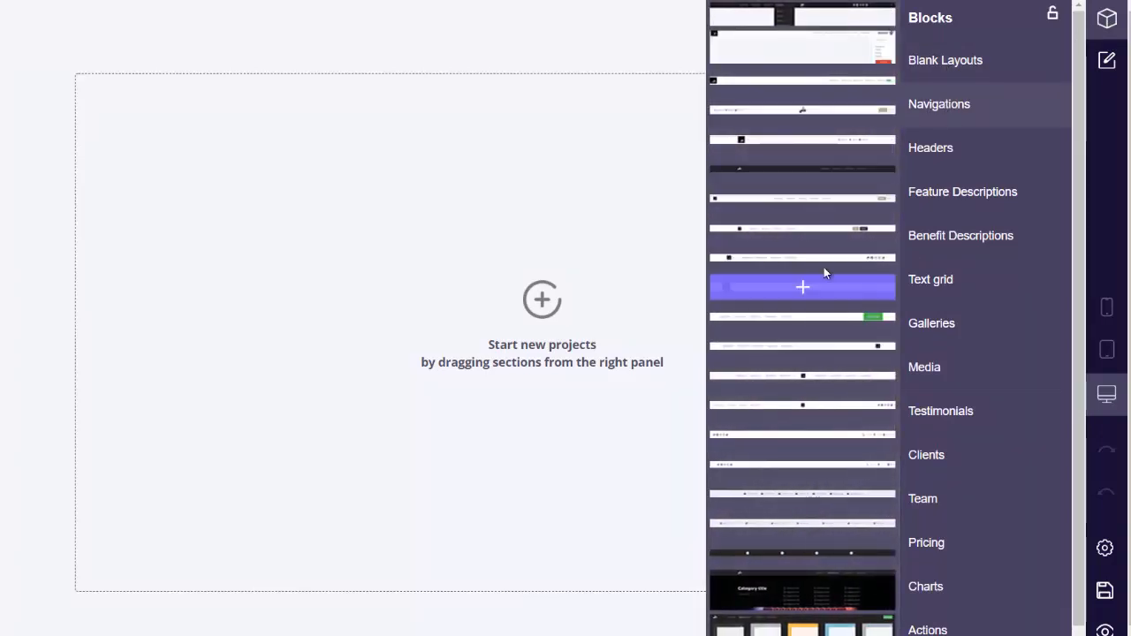
pyautogui.click(931, 154)
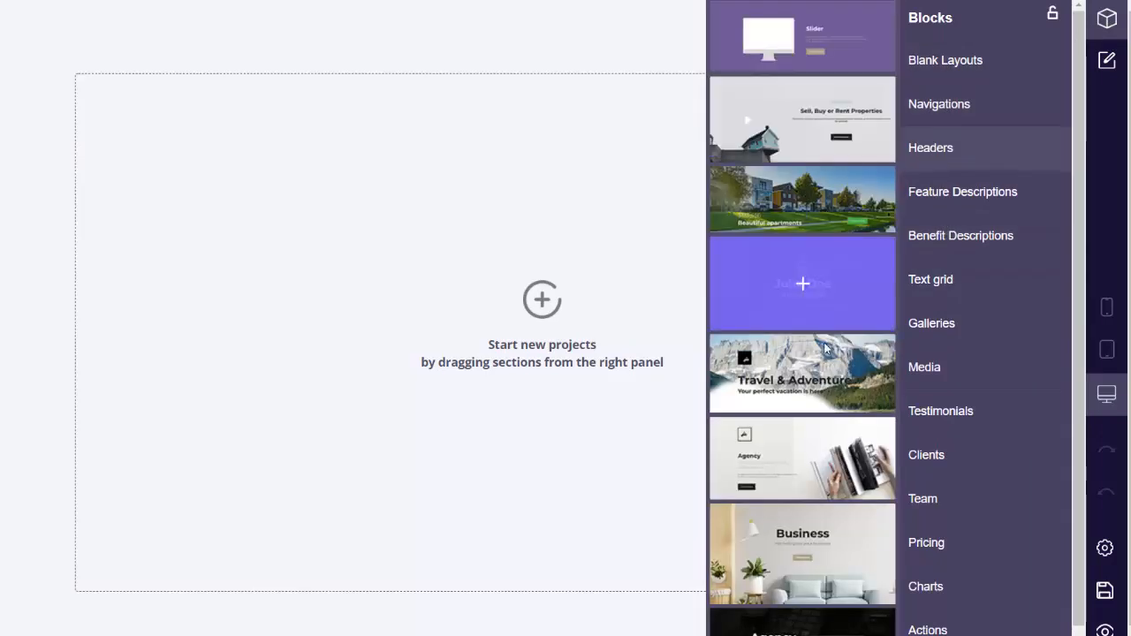
pyautogui.scroll(-2, 813, 371)
pyautogui.scroll(2, 890, 234)
pyautogui.scroll(-1, 990, 182)
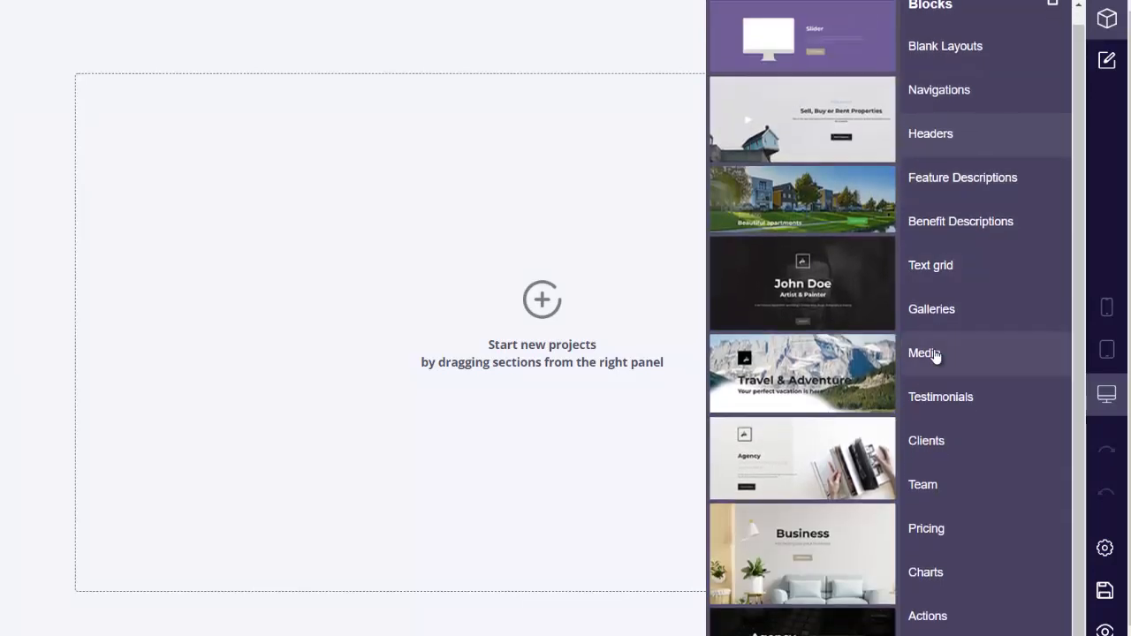
pyautogui.click(937, 353)
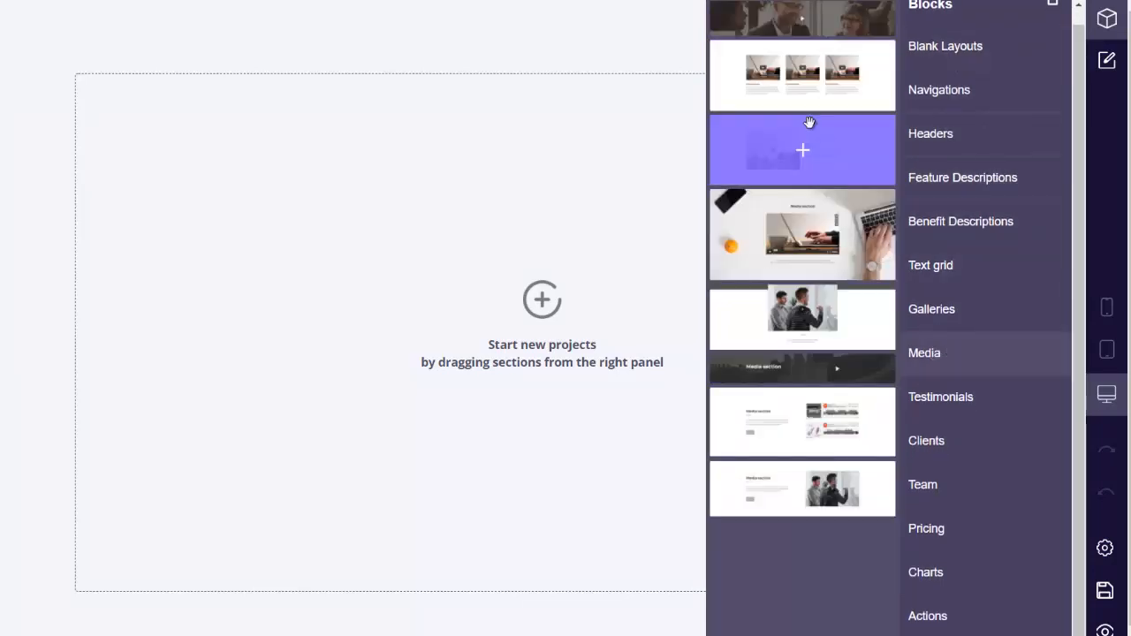
pyautogui.click(803, 239)
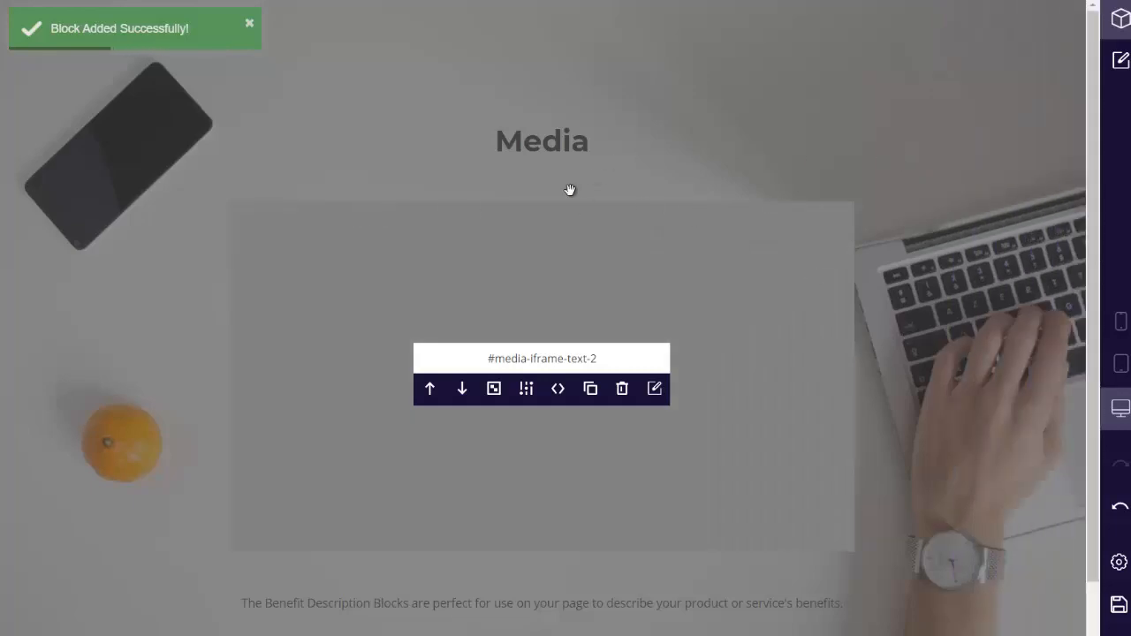
# Replace the media section's background with the library image guitar-g98079a8da_1920.jpg, showing a guitarist in a leather jacket.
pyautogui.click(494, 390)
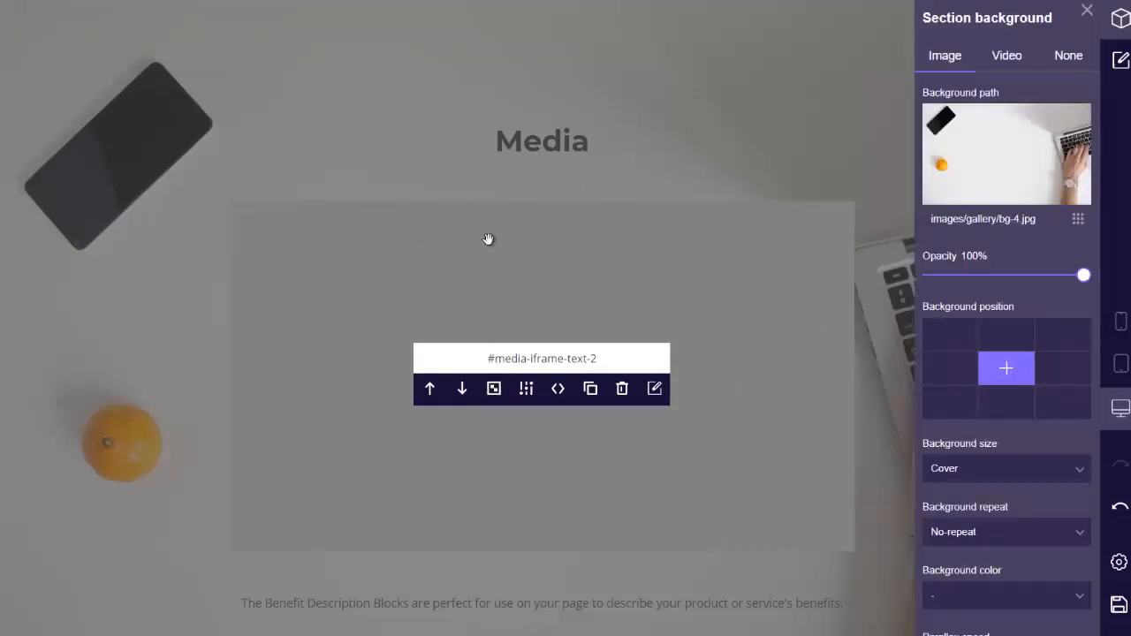
pyautogui.click(1007, 155)
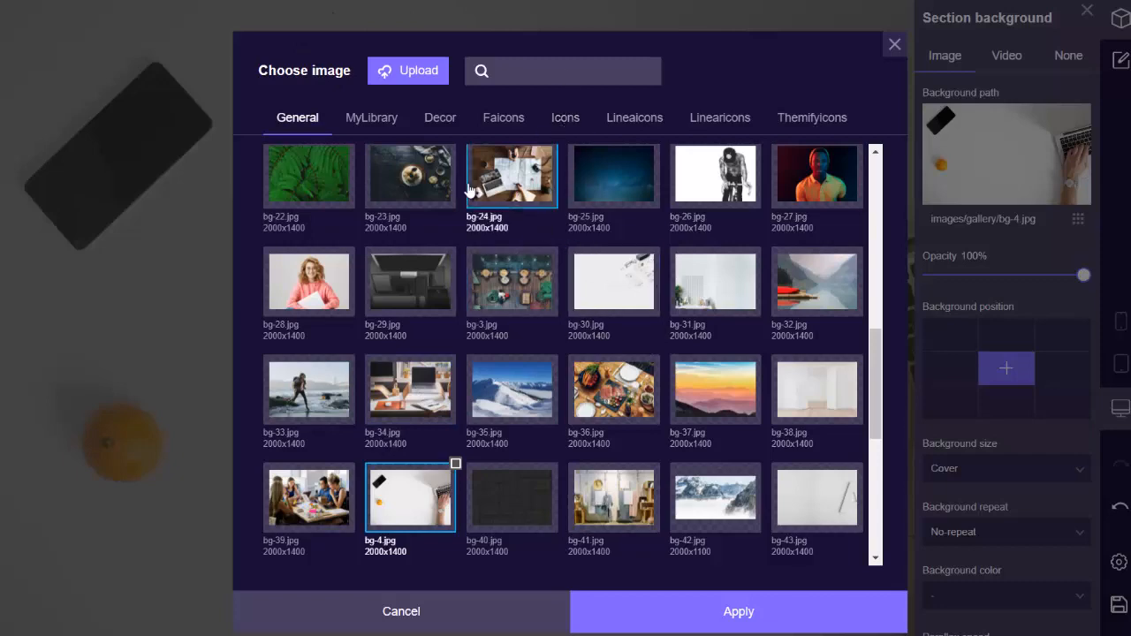
pyautogui.click(360, 112)
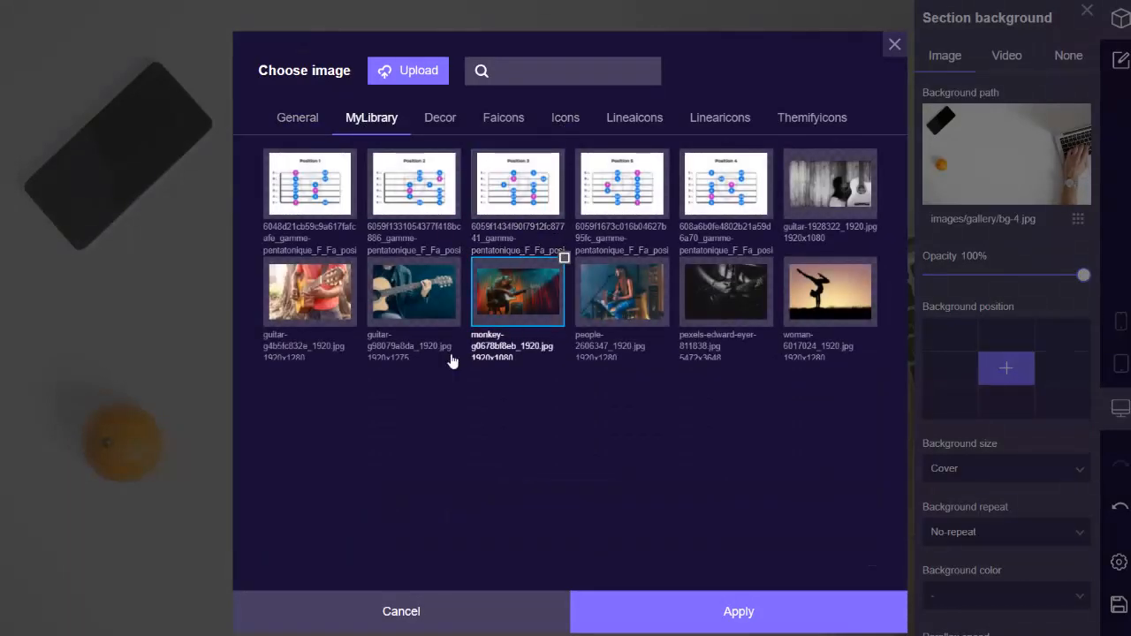
pyautogui.click(409, 298)
pyautogui.click(749, 612)
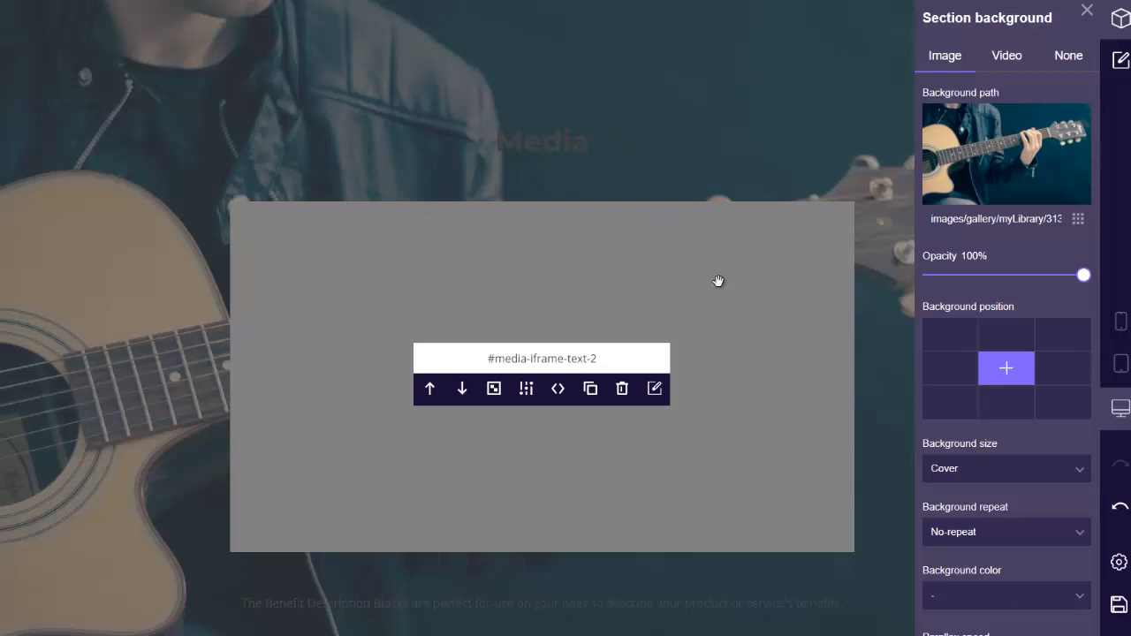
pyautogui.click(1059, 12)
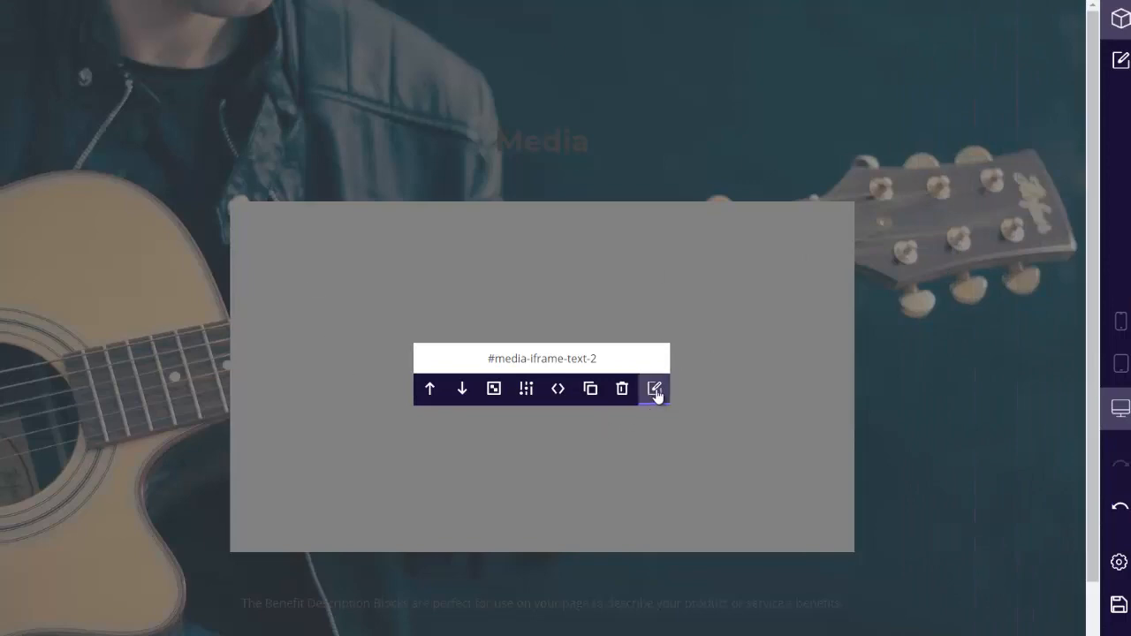
# Edit the media section and set its video frame's source URL to the YouTube video watch?v=D8uVQkmxvCo.
pyautogui.click(654, 389)
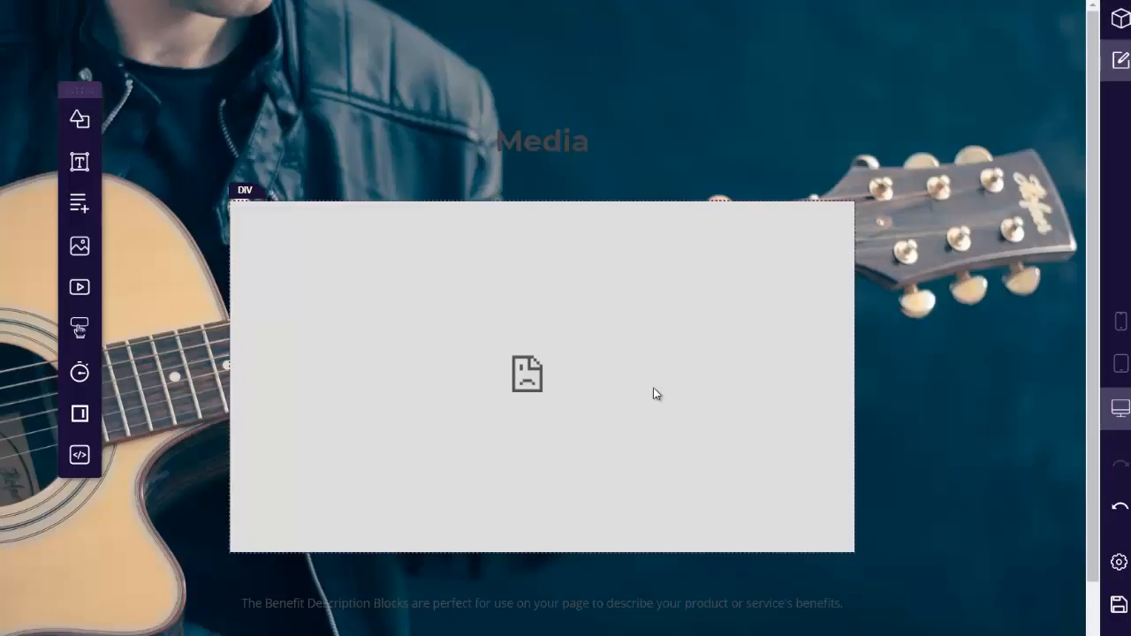
pyautogui.click(280, 220)
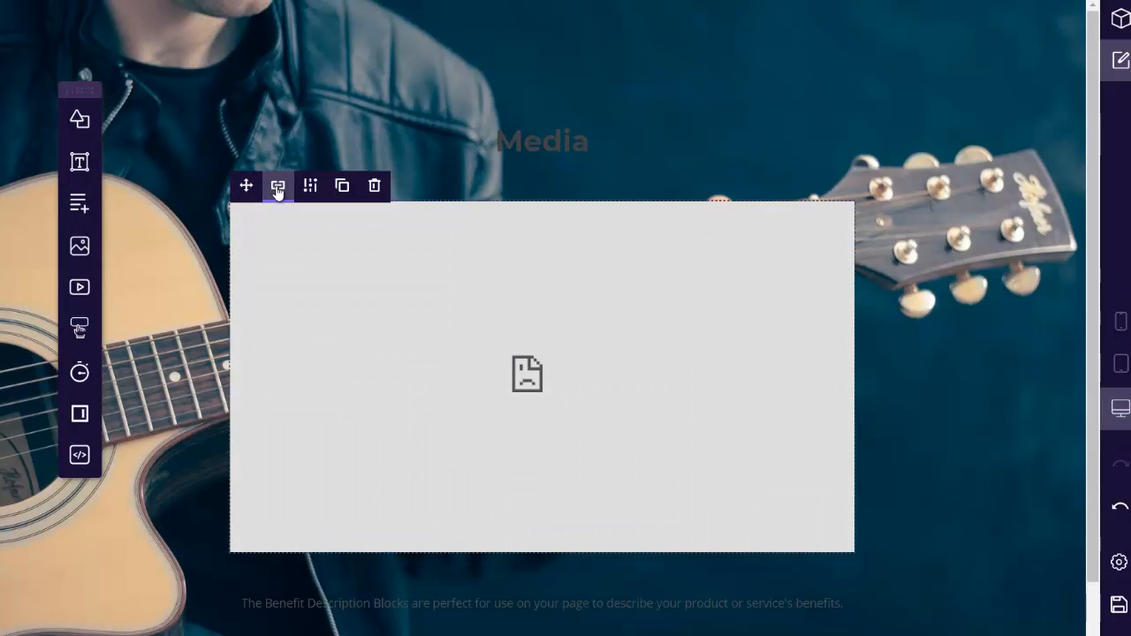
pyautogui.click(278, 187)
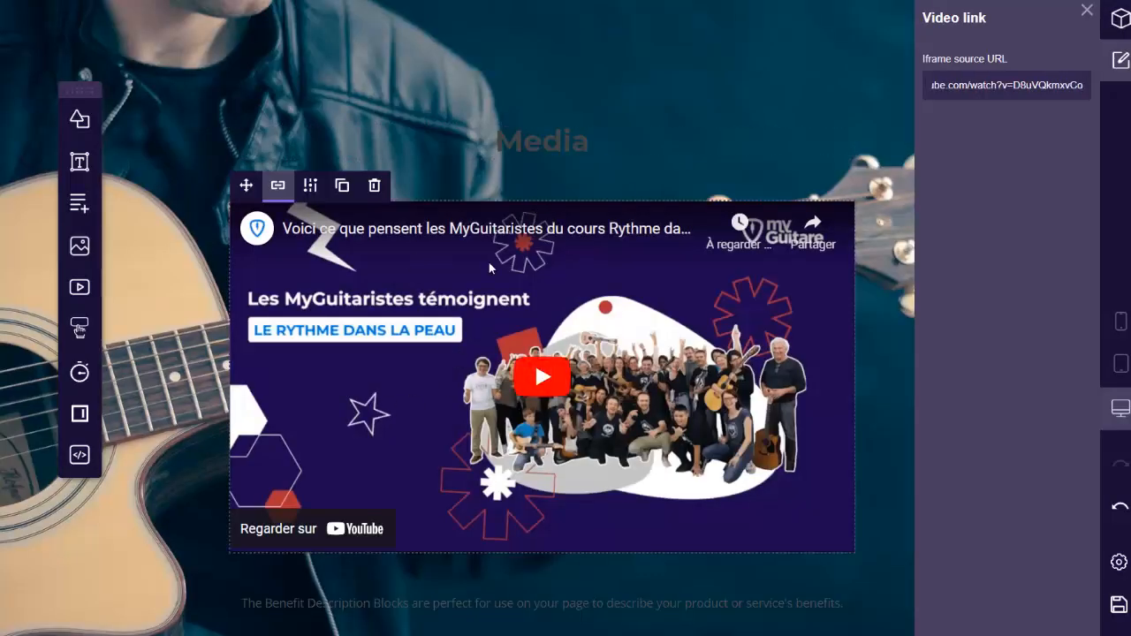
pyautogui.click(1086, 10)
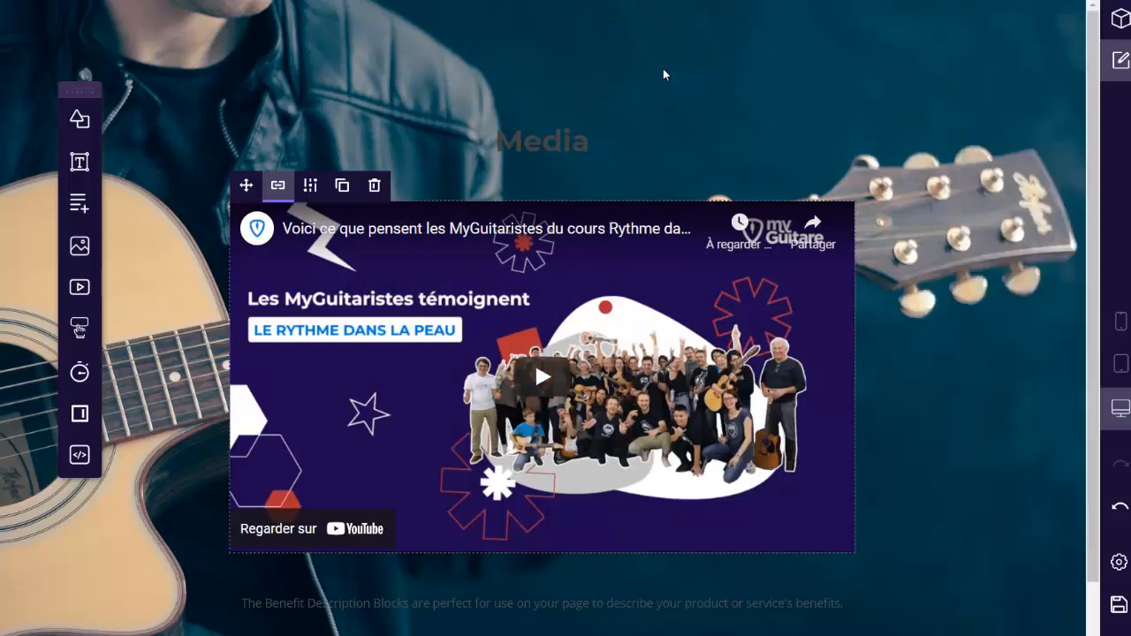
# Replace the "Media" heading text with "Apprendre La Guitare Facilement :" and make it an H2 heading.
pyautogui.moveTo(509, 146)
pyautogui.doubleClick(551, 145)
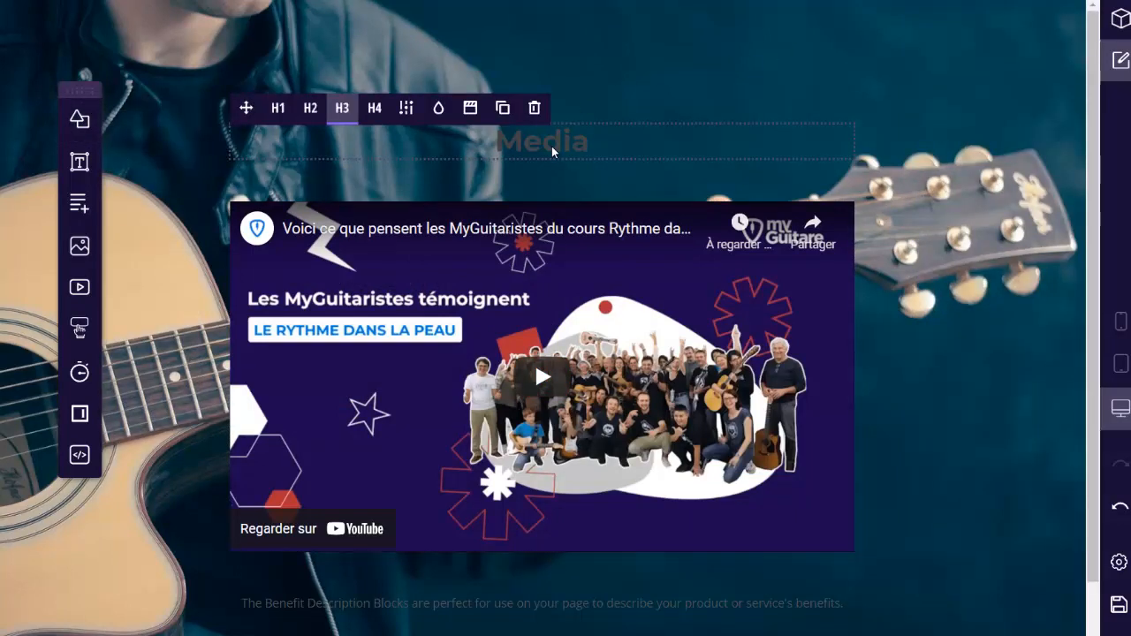
pyautogui.write('Apprendre La Guitare Facilement :')
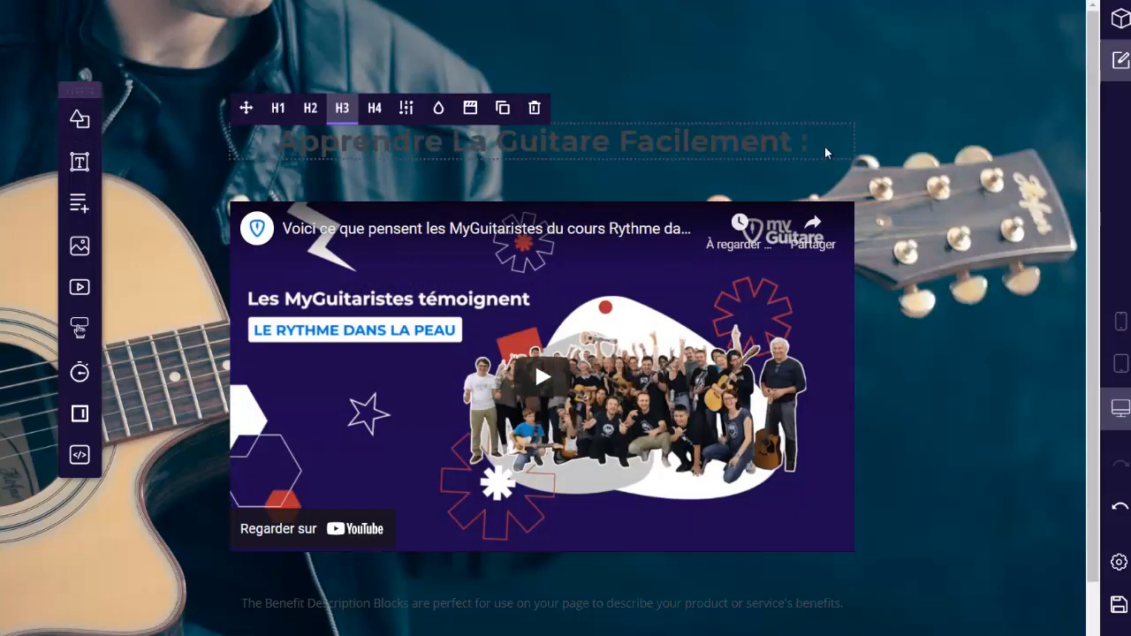
pyautogui.click(310, 109)
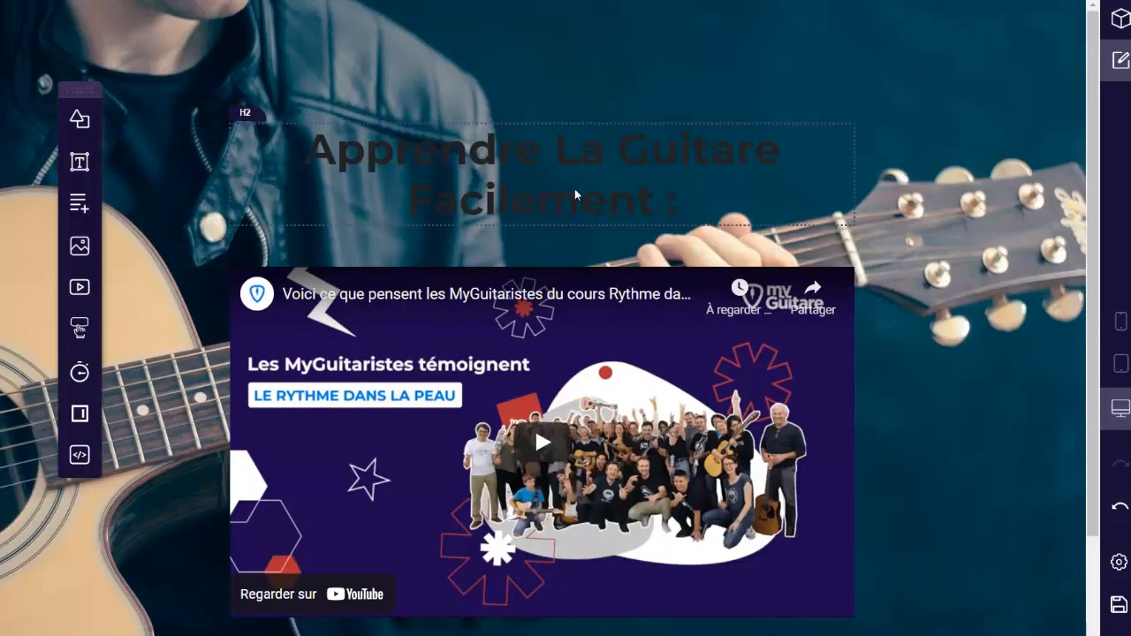
# Set the heading's font color to white in its style settings.
pyautogui.click(265, 213)
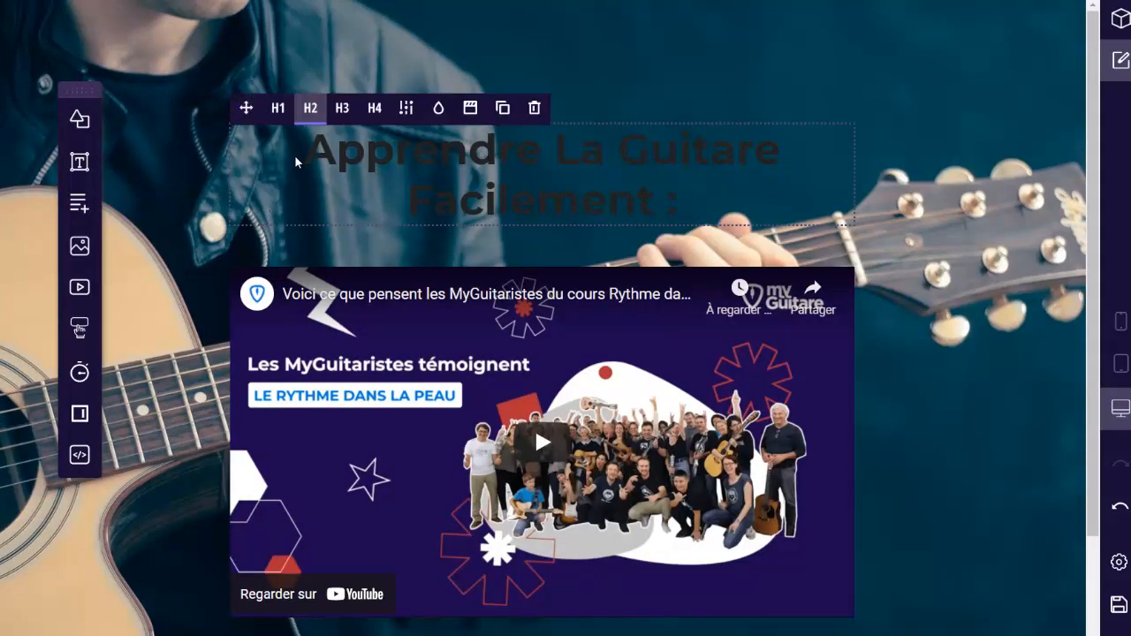
pyautogui.click(435, 108)
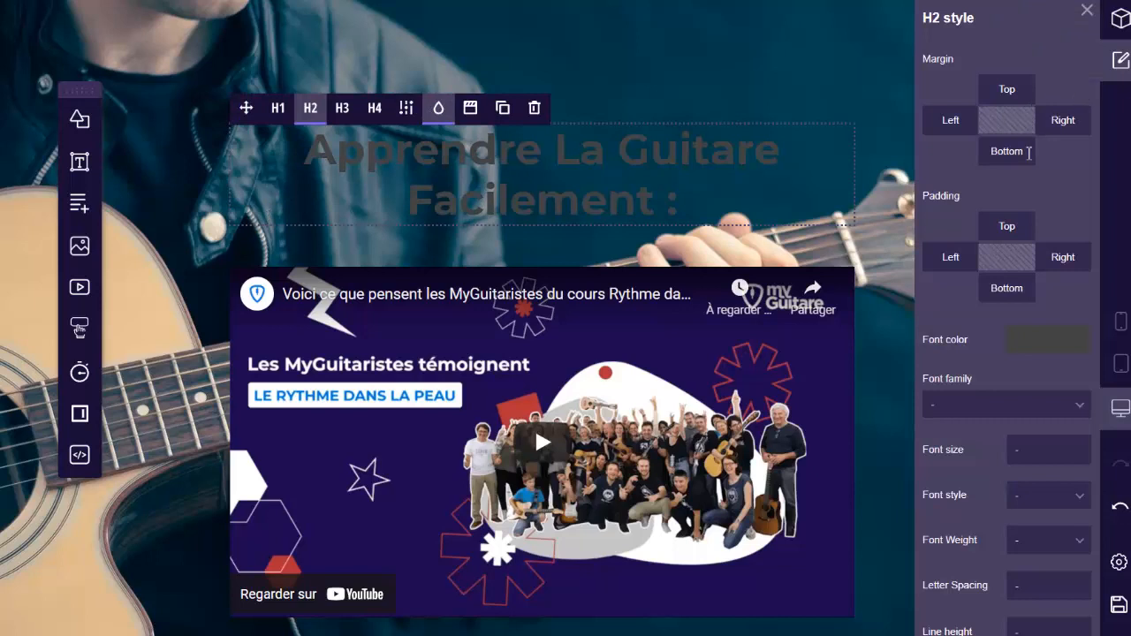
pyautogui.click(1043, 343)
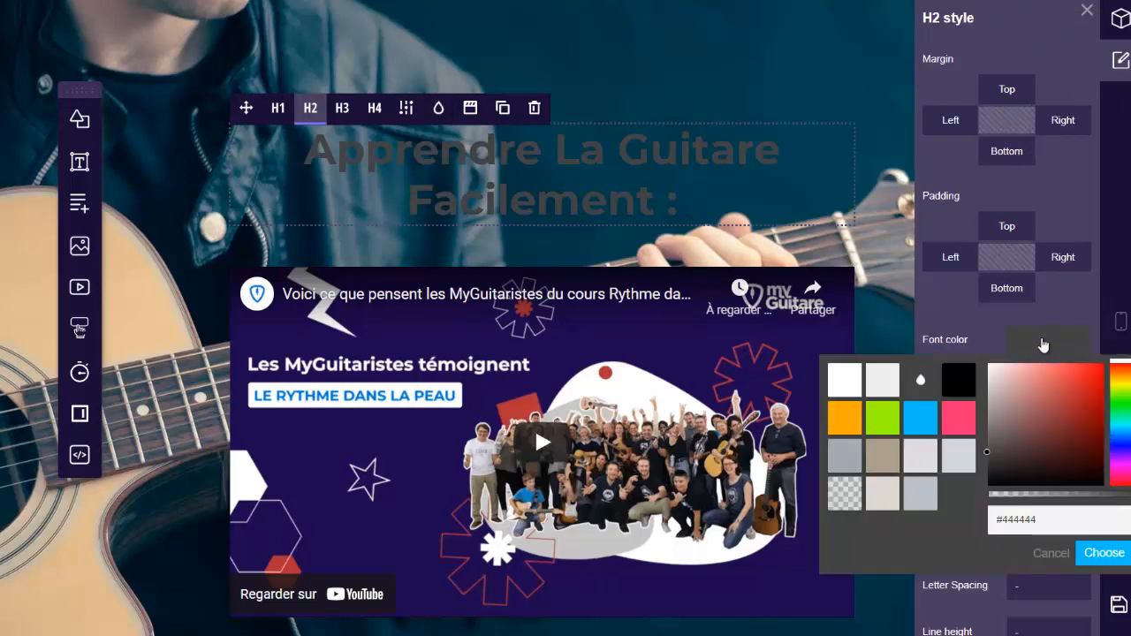
pyautogui.click(846, 386)
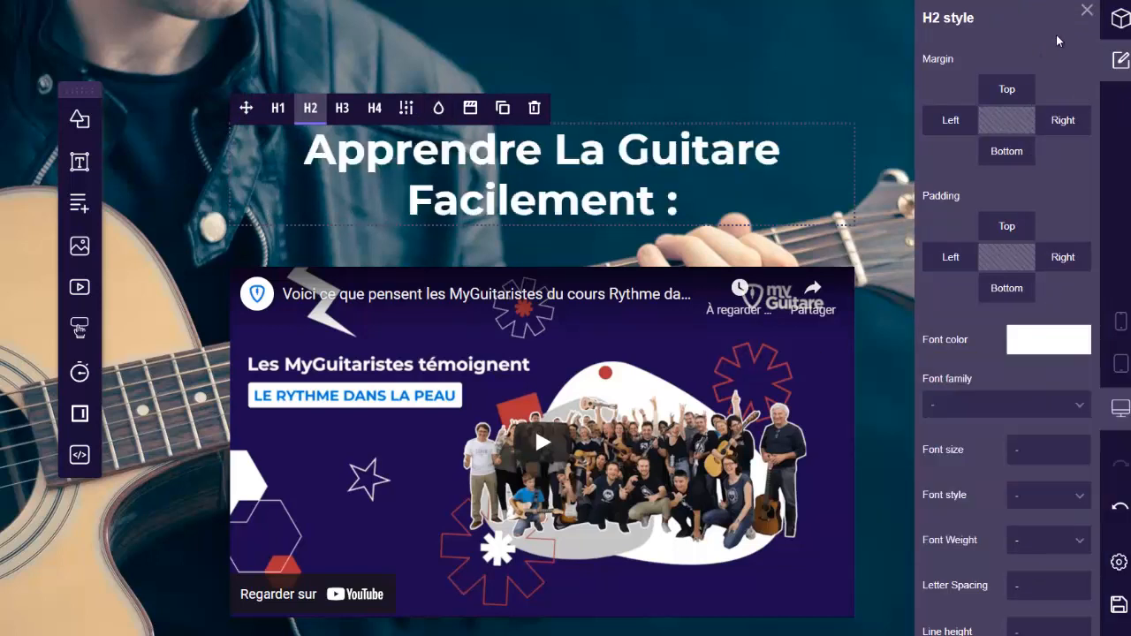
pyautogui.click(1086, 10)
# Insert a button element between the video and the description paragraph.
pyautogui.scroll(-2, 923, 203)
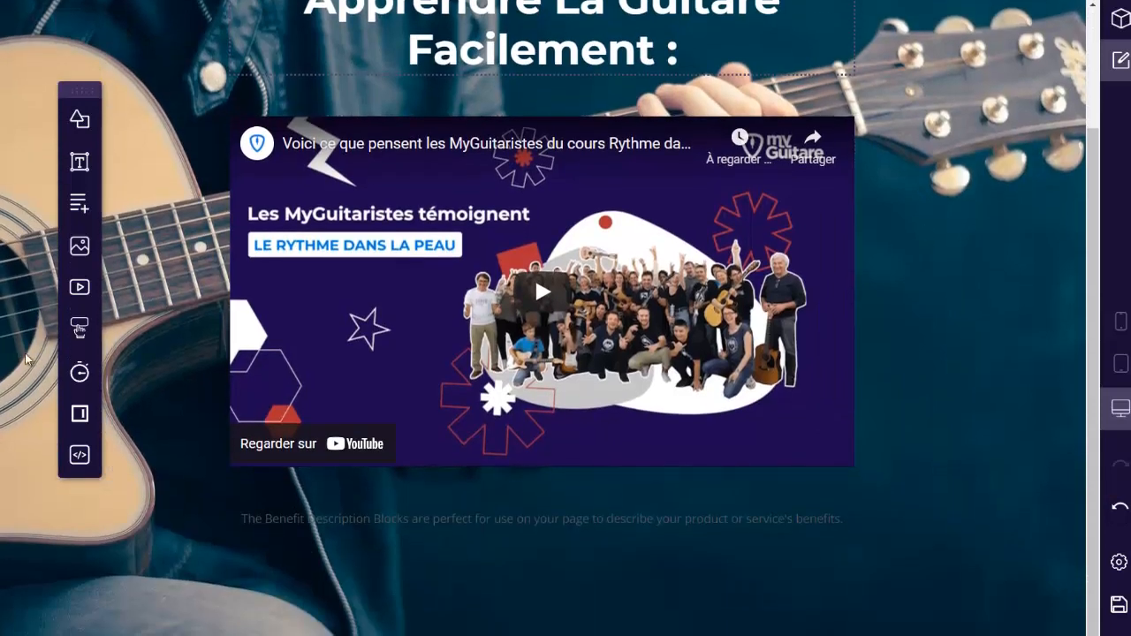
pyautogui.moveTo(76, 331); pyautogui.dragTo(504, 560)
pyautogui.scroll(-1, 506, 555)
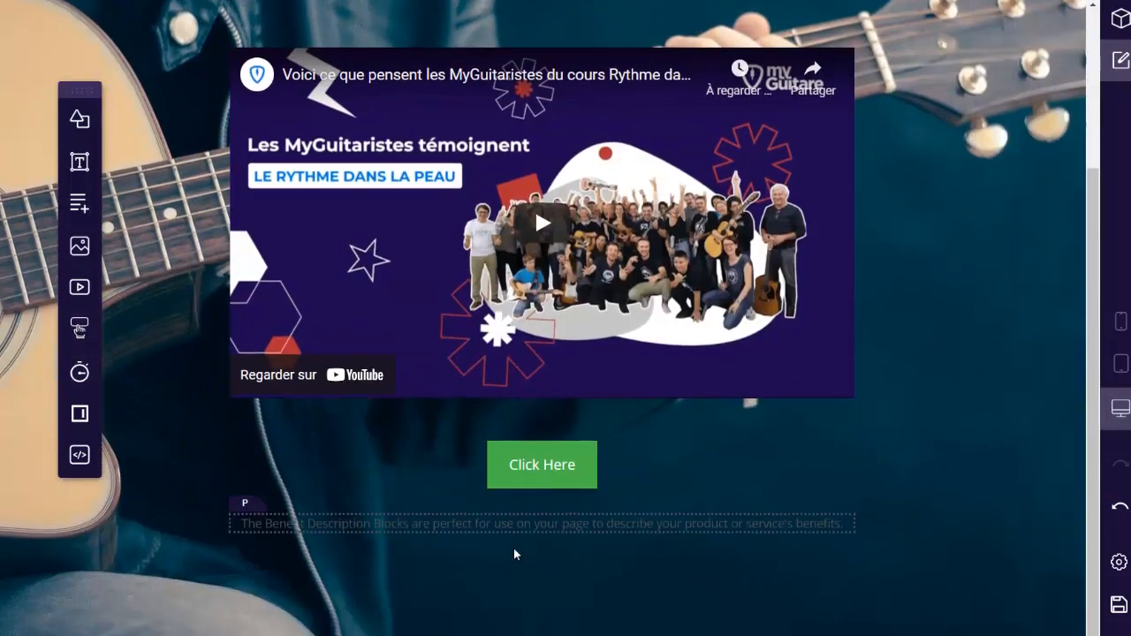
pyautogui.click(535, 425)
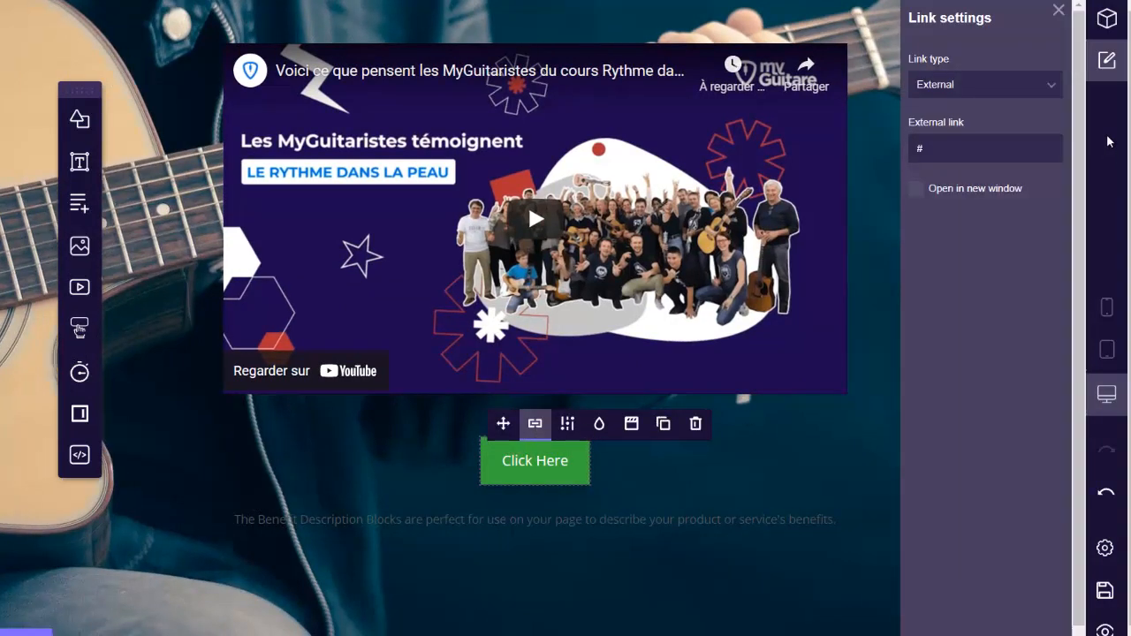
pyautogui.click(959, 86)
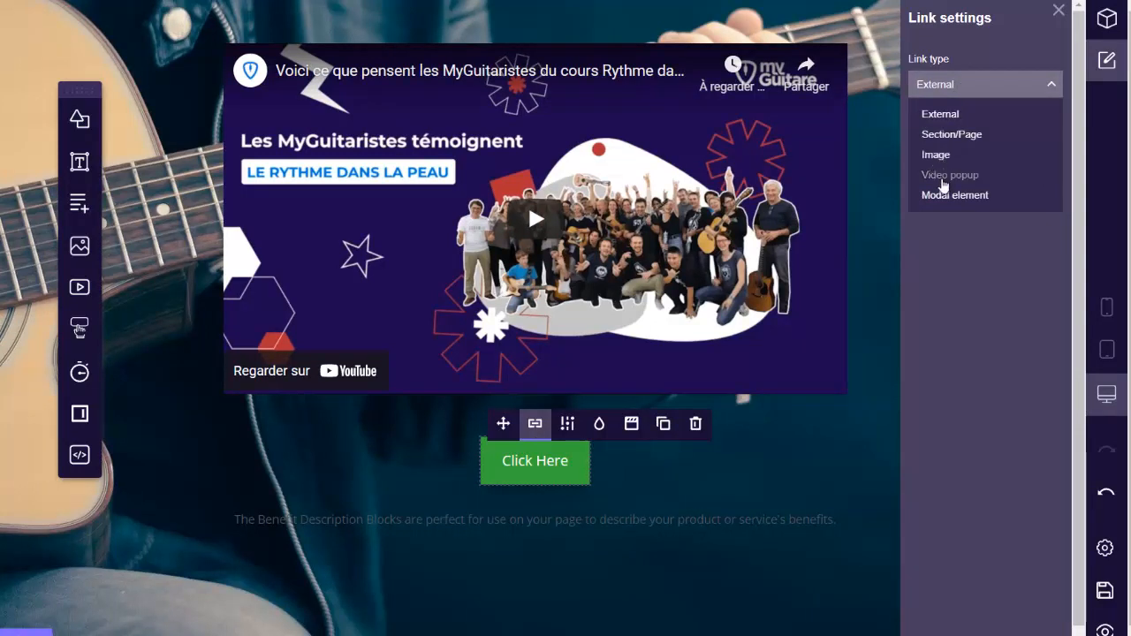
pyautogui.click(979, 85)
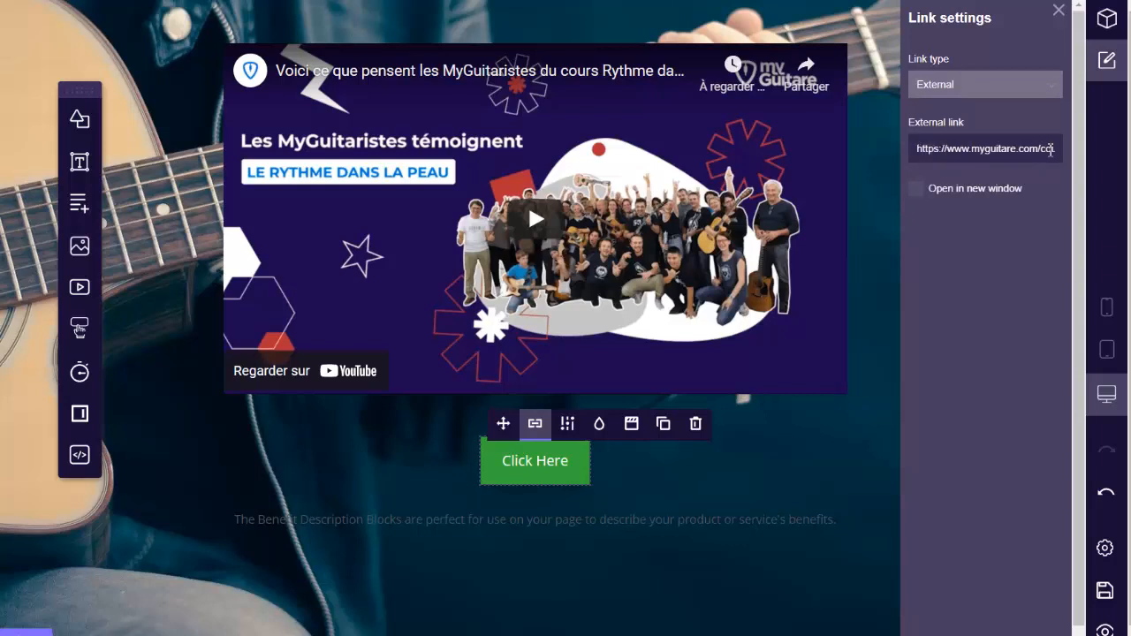
pyautogui.click(916, 190)
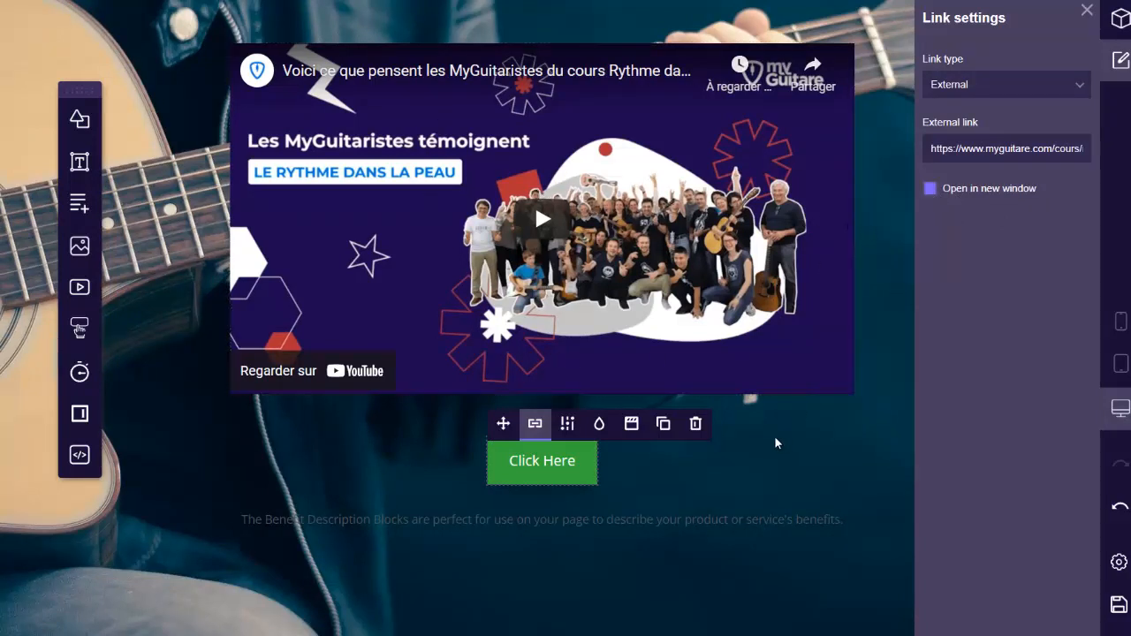
# Replace the button's label with "Acquérir La Méthode !".
pyautogui.click(567, 465)
pyautogui.moveTo(577, 464); pyautogui.dragTo(516, 466)
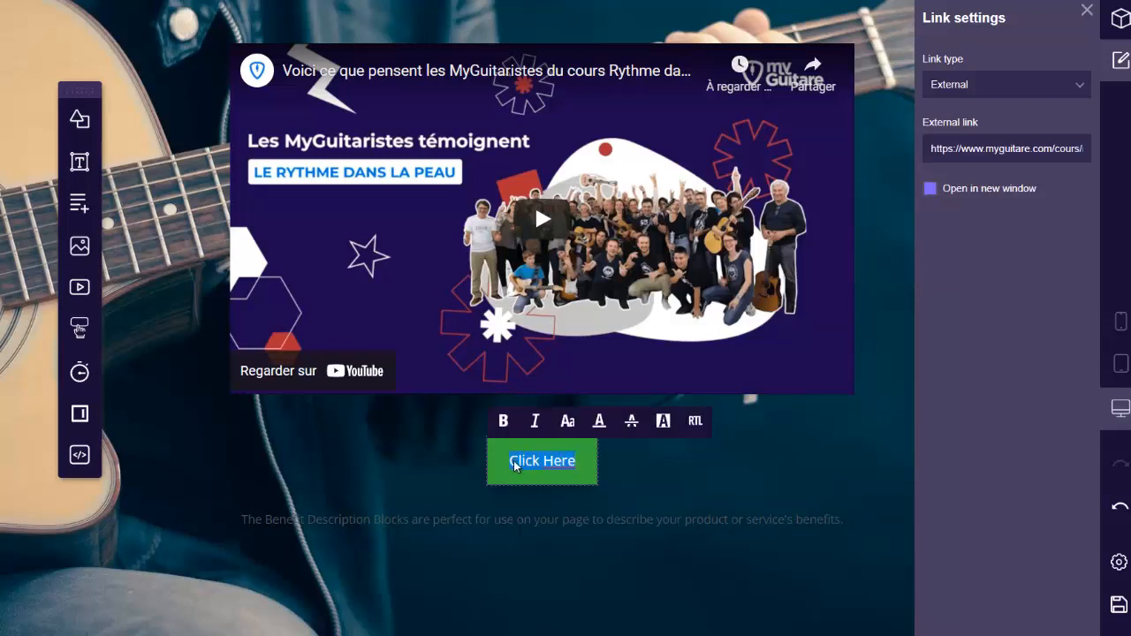
pyautogui.write('Acquérir La Méthode !')
pyautogui.click(642, 478)
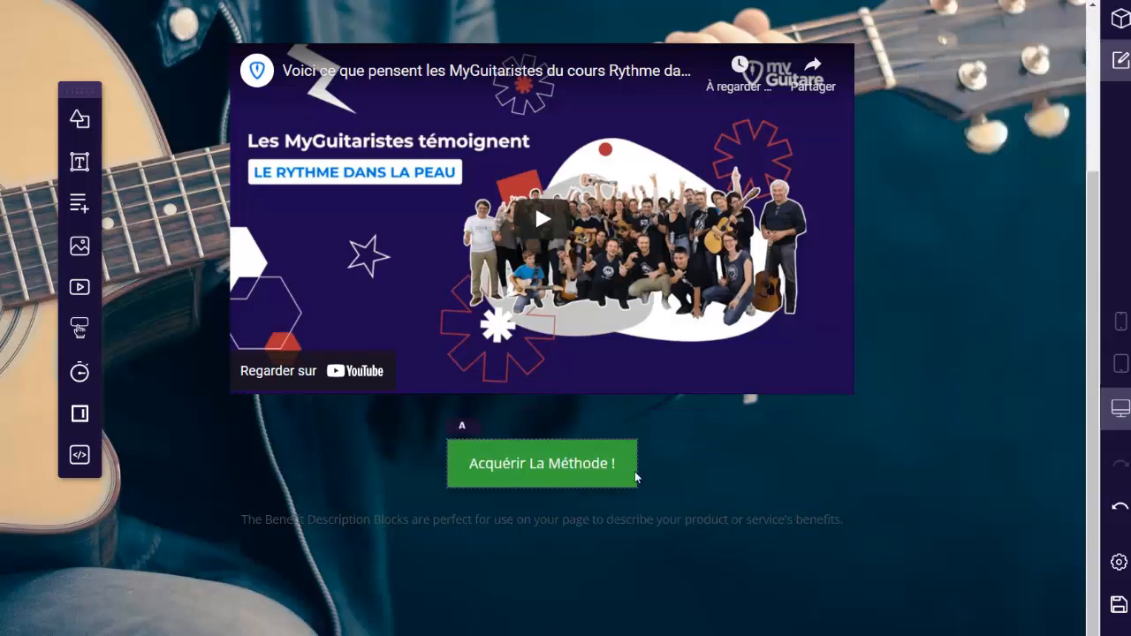
# Change the button's type to the solid yellow Warning style.
pyautogui.click(635, 476)
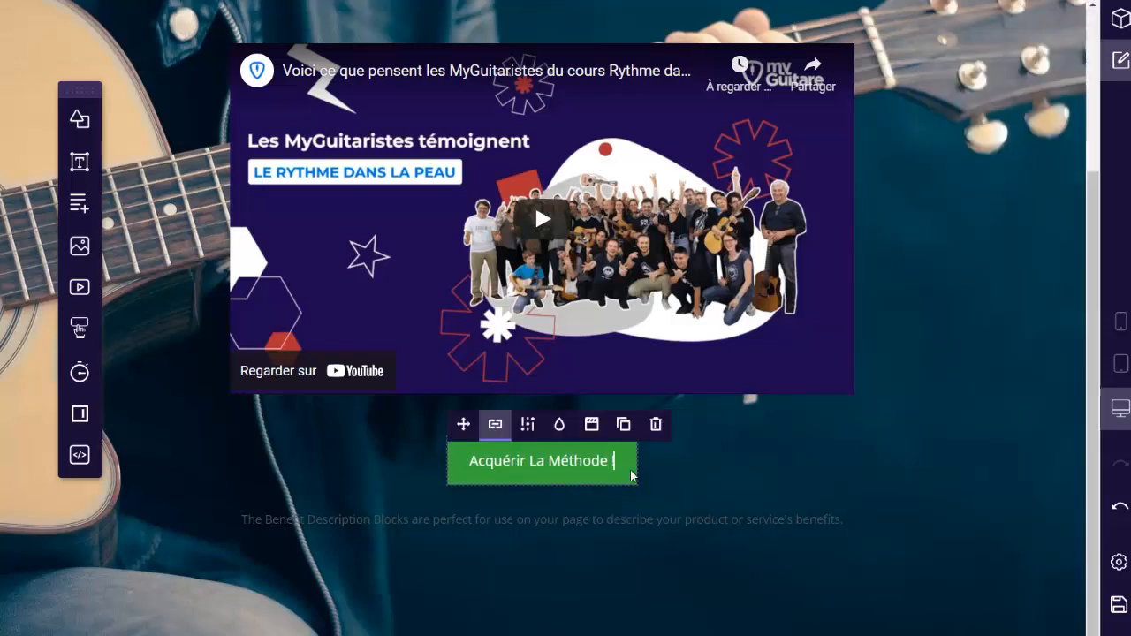
pyautogui.click(527, 424)
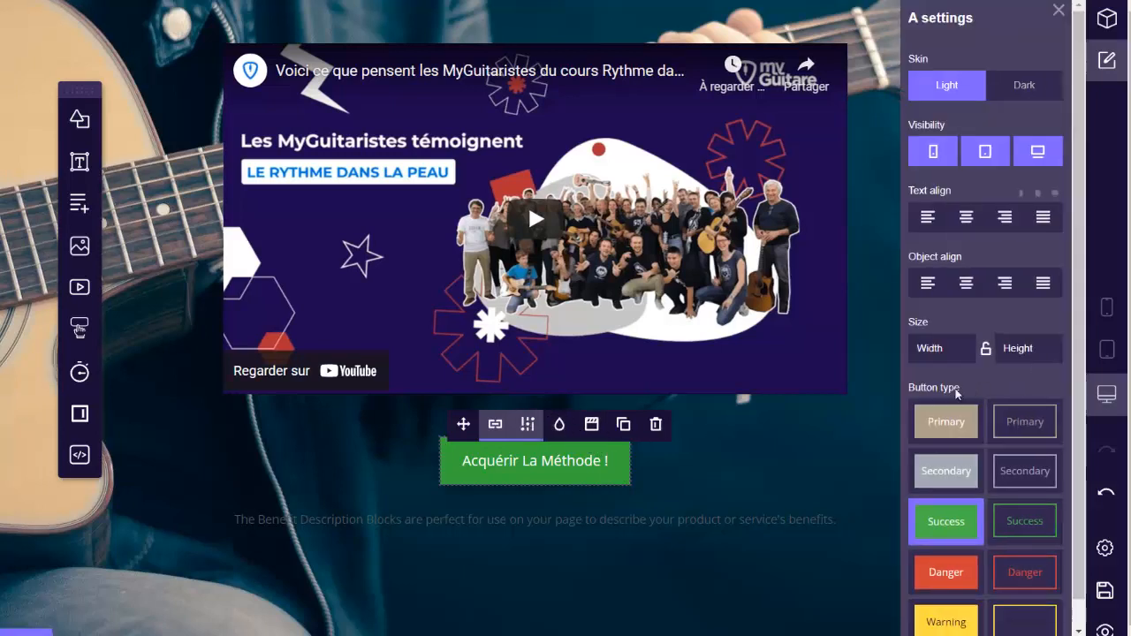
pyautogui.click(945, 614)
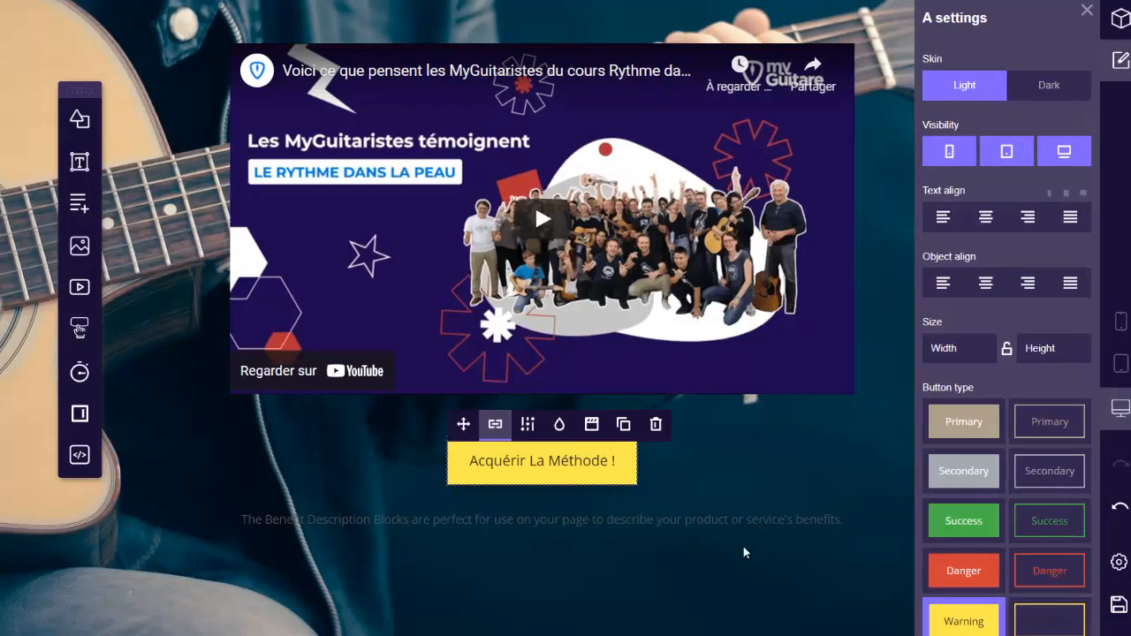
# Set the button's width to 800.
pyautogui.click(931, 347)
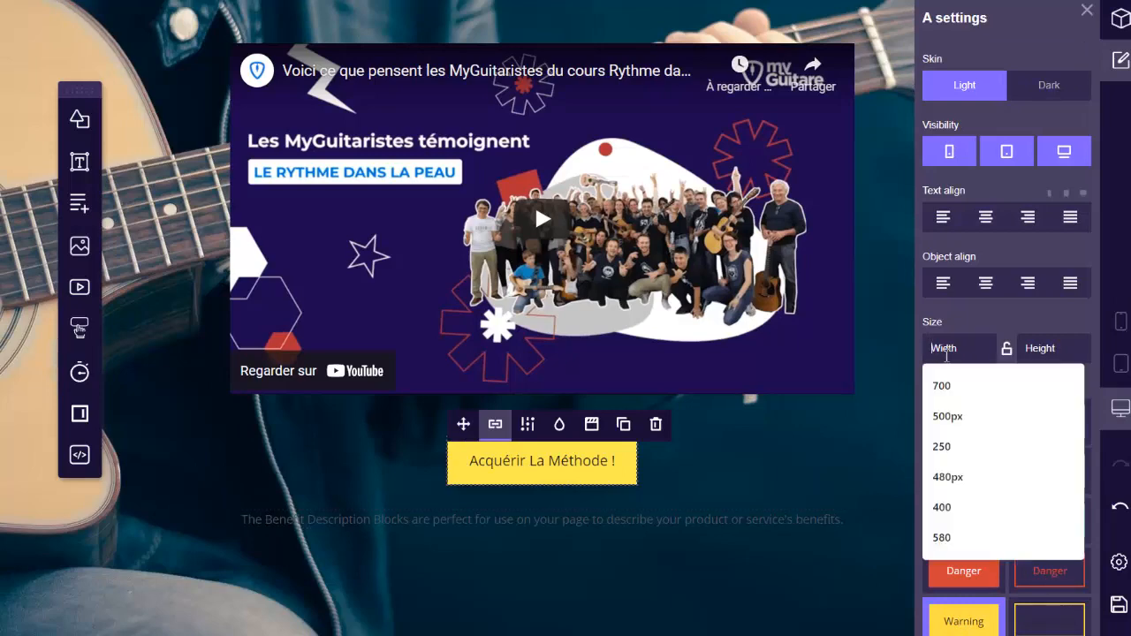
pyautogui.write('800')
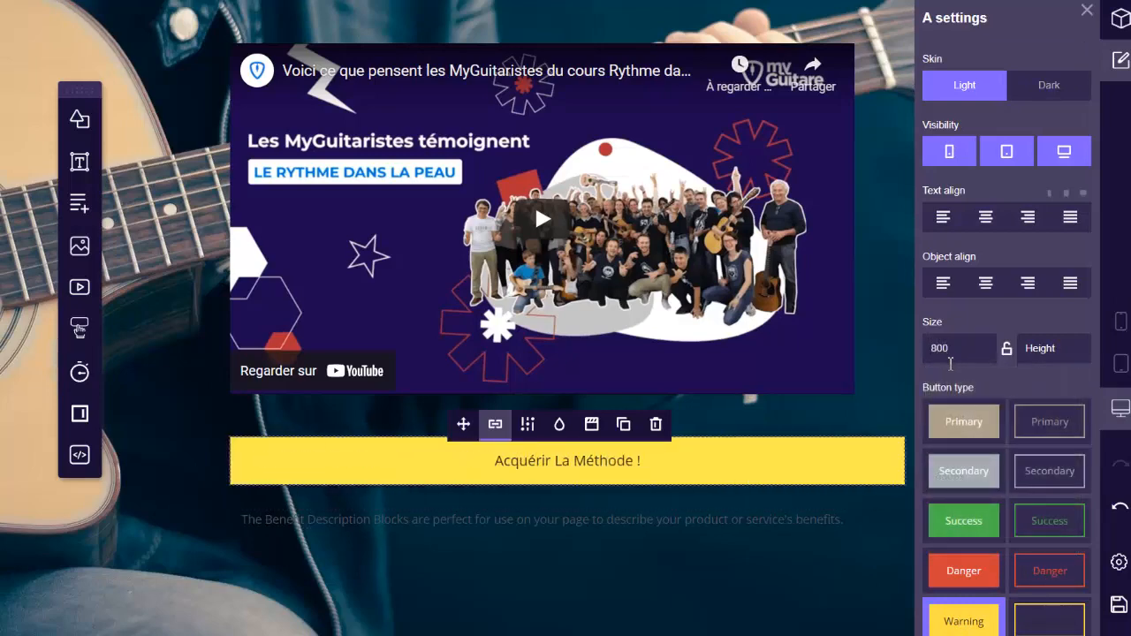
pyautogui.scroll(-10, 1019, 413)
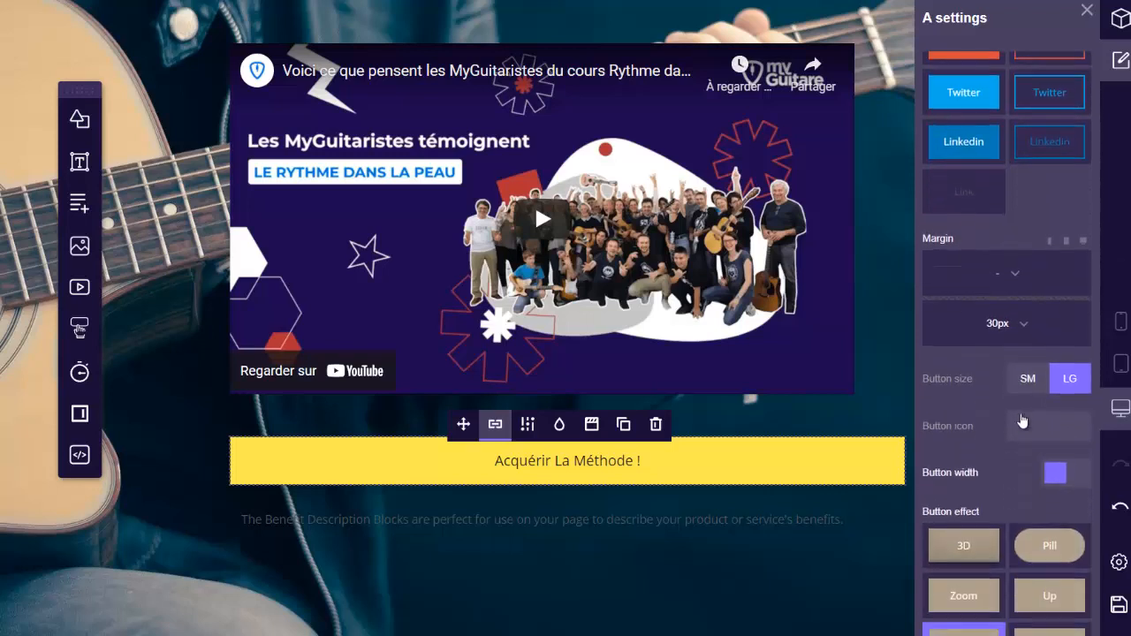
# Apply the Pill, Blick and Glow effects to the call-to-action button and leave its settings.
pyautogui.scroll(-3, 1019, 421)
pyautogui.click(1045, 431)
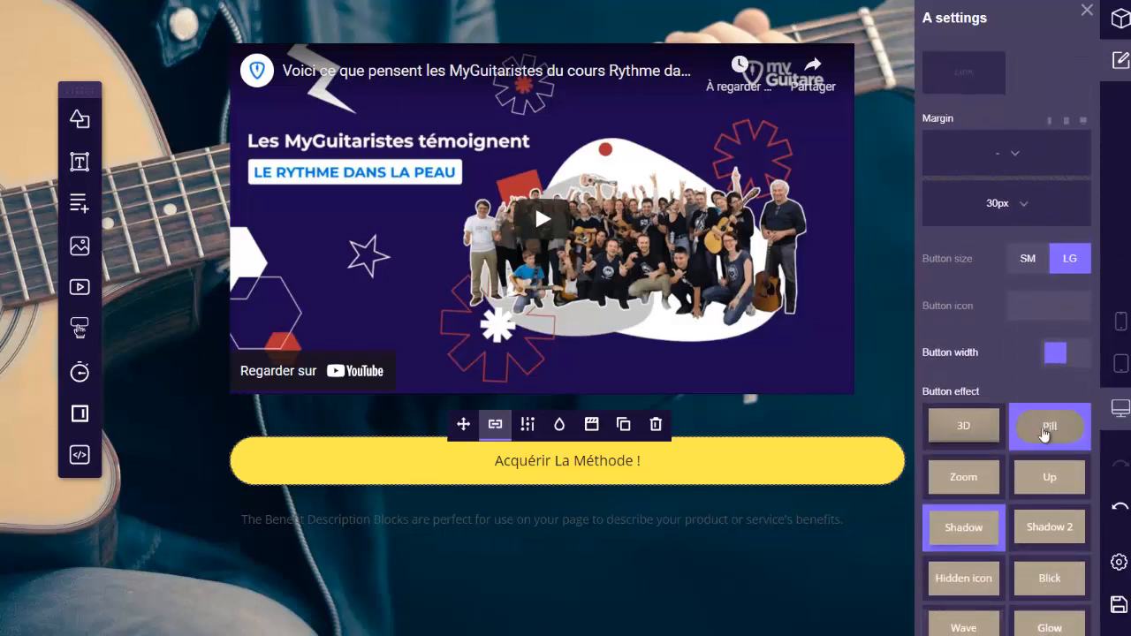
pyautogui.click(1047, 580)
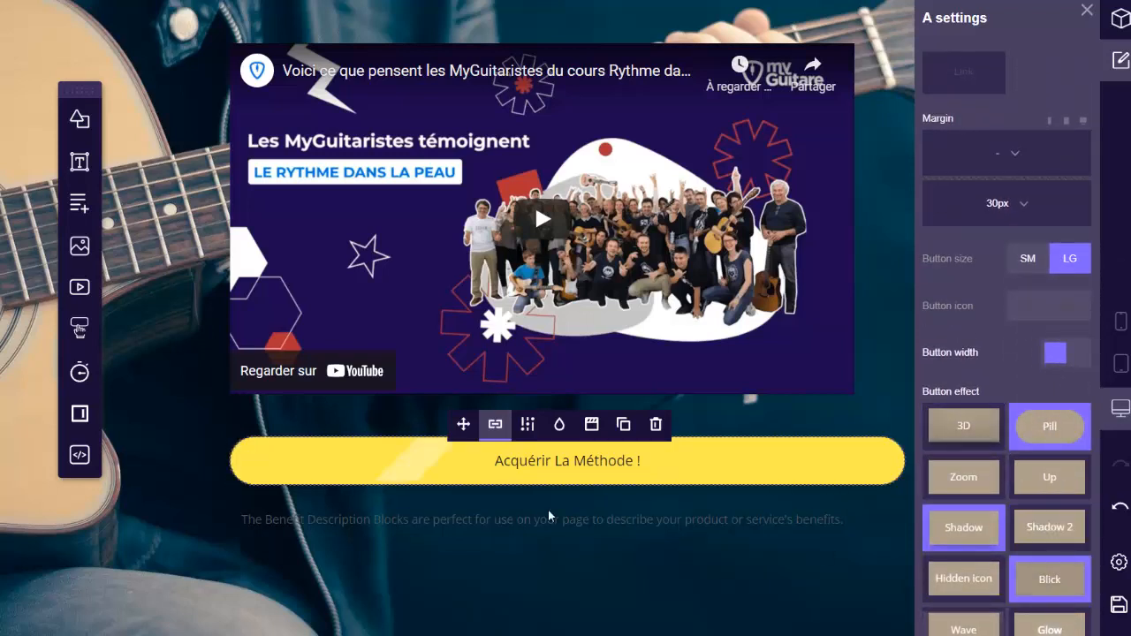
pyautogui.click(1051, 625)
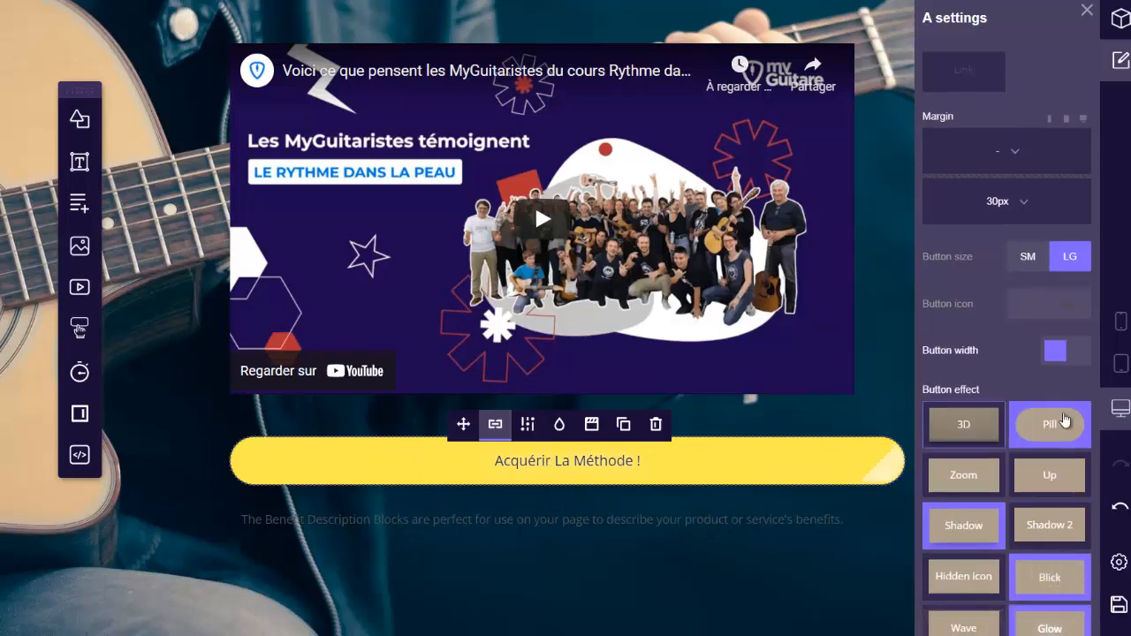
pyautogui.scroll(8, 1001, 336)
pyautogui.scroll(4, 1001, 336)
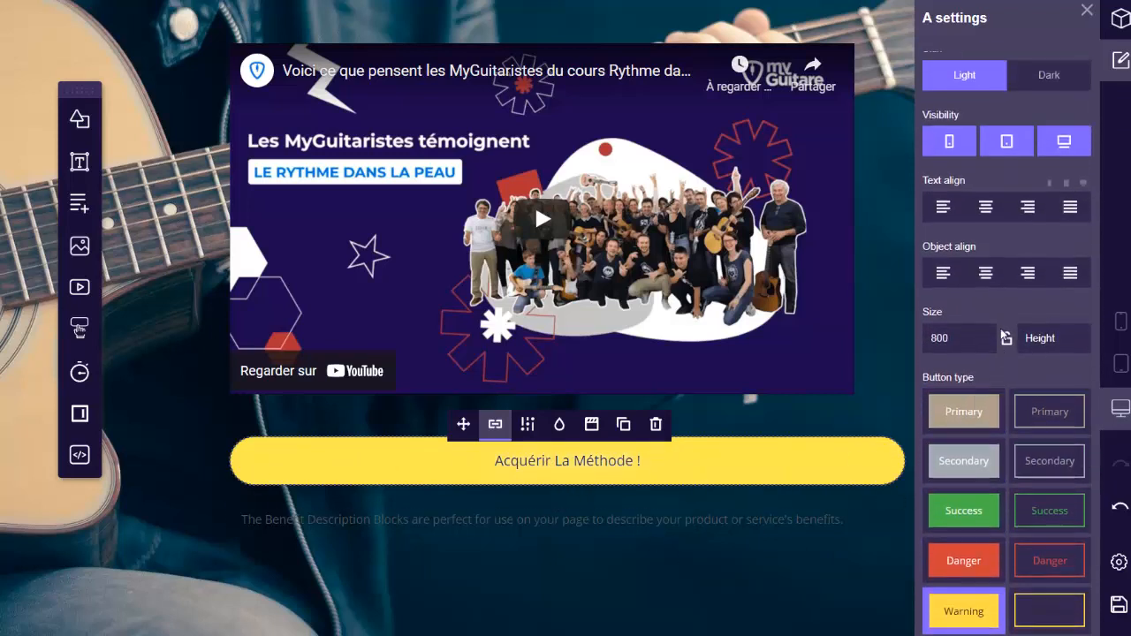
pyautogui.click(609, 461)
pyautogui.click(197, 497)
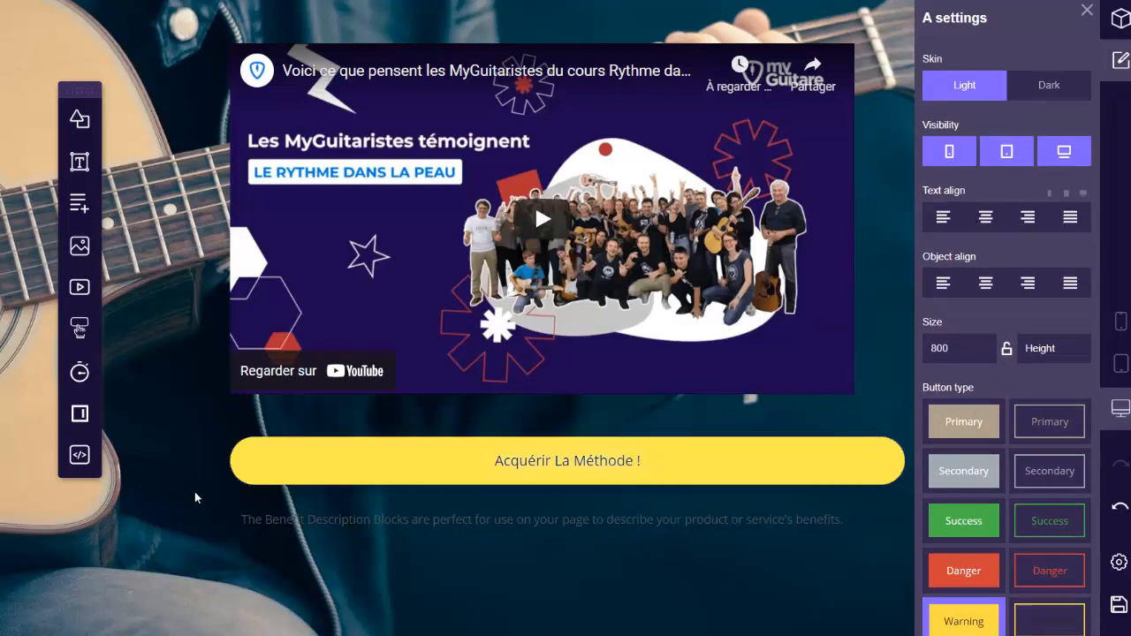
pyautogui.click(1087, 11)
# Review the heading, video and button on the finished page and save it.
pyautogui.scroll(1, 965, 260)
pyautogui.scroll(3, 966, 260)
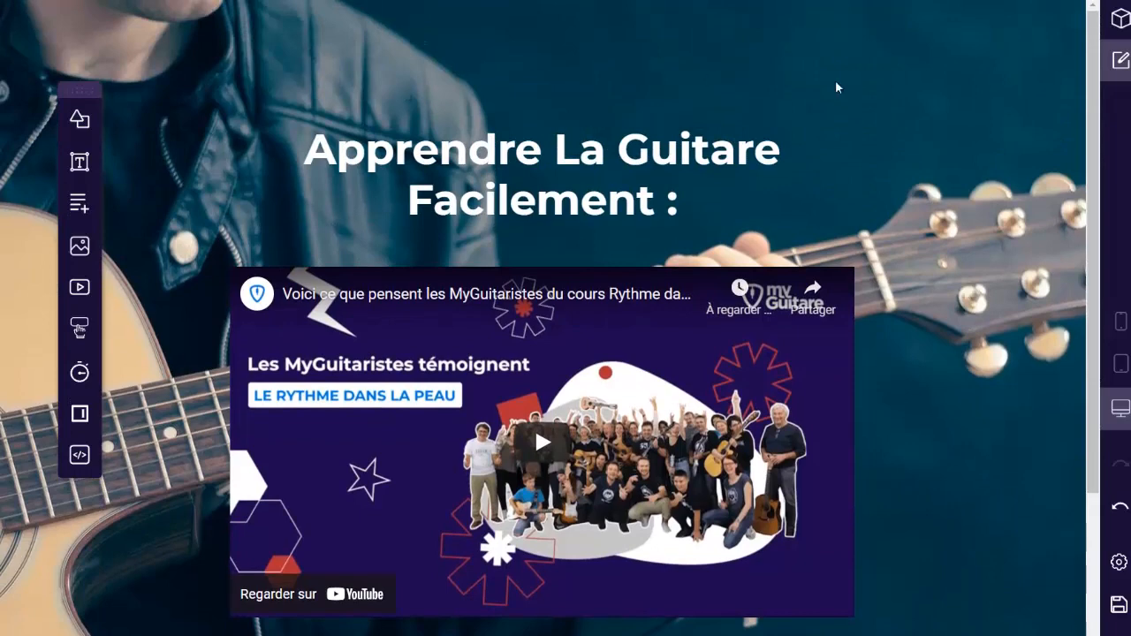
pyautogui.scroll(-3, 928, 187)
pyautogui.scroll(3, 177, 254)
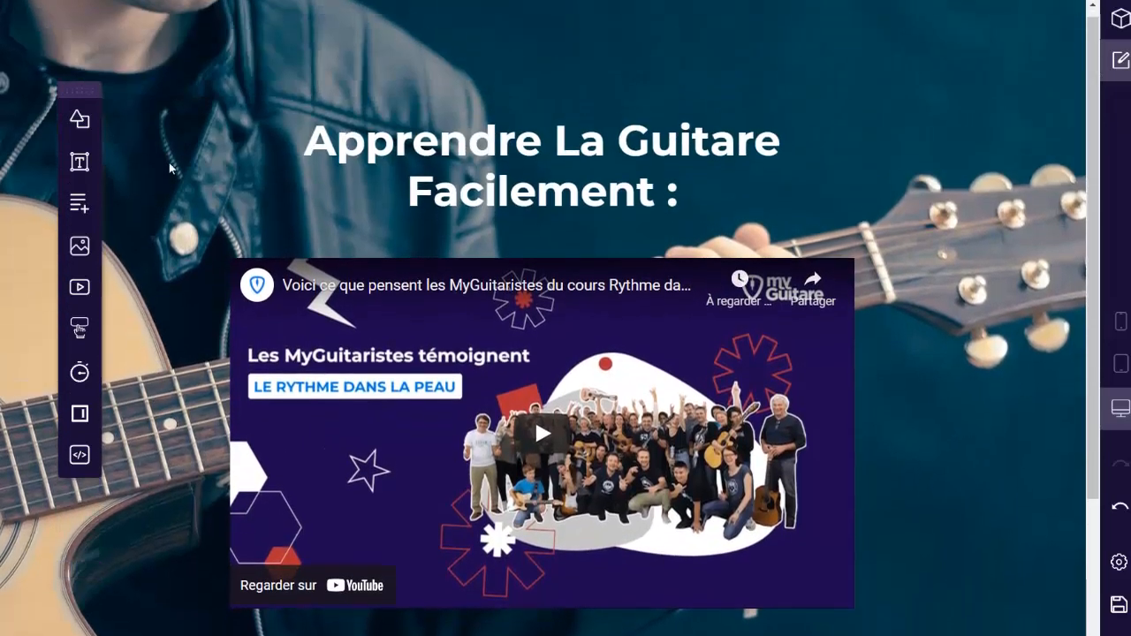
pyautogui.scroll(-3, 983, 358)
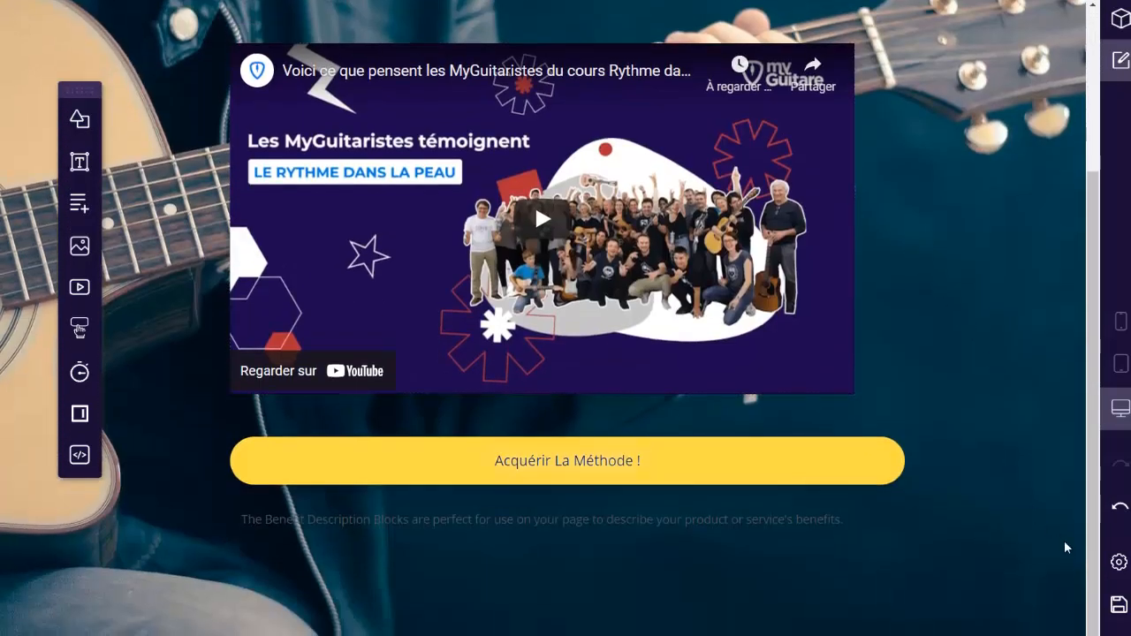
pyautogui.click(1105, 594)
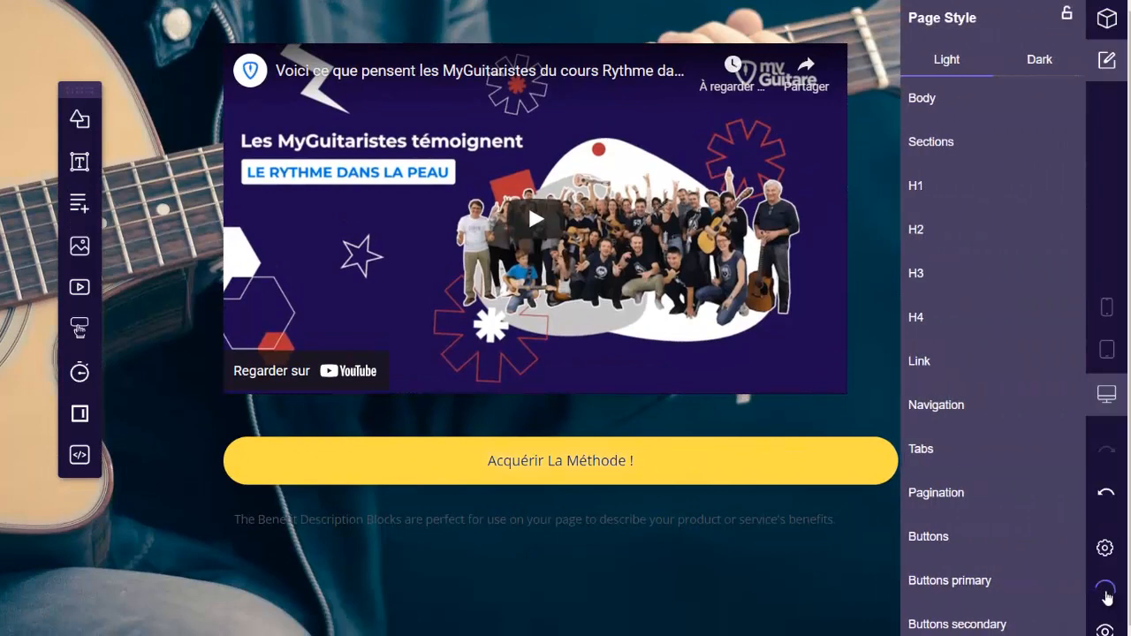
# Examine the General and SEO options in the page settings without changing them.
pyautogui.click(1119, 566)
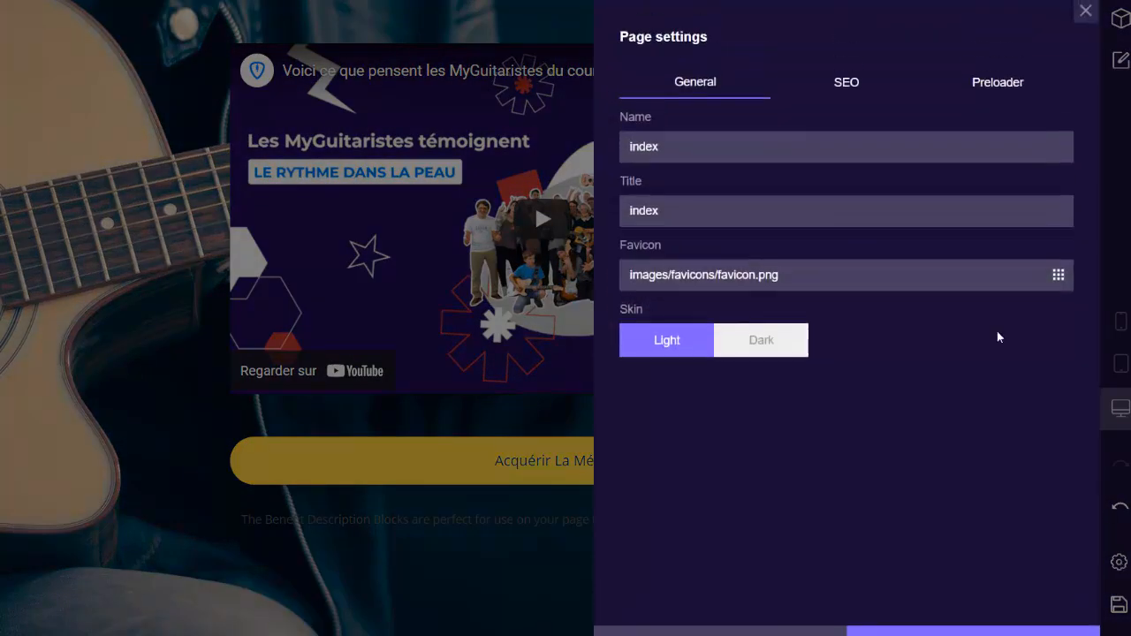
pyautogui.click(846, 83)
pyautogui.click(709, 87)
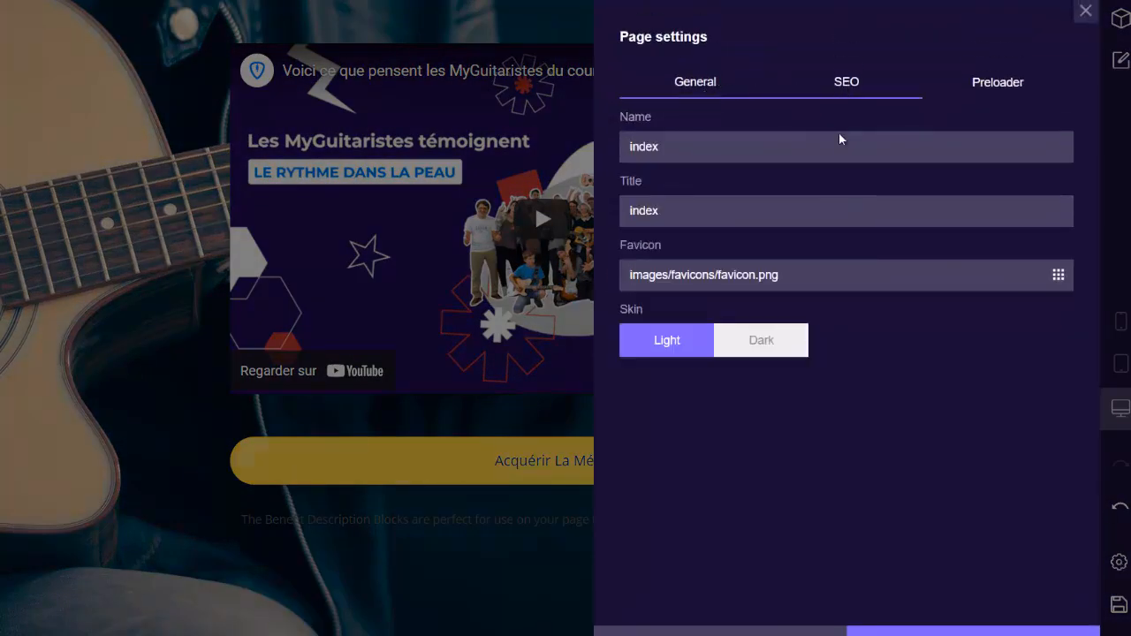
pyautogui.click(917, 82)
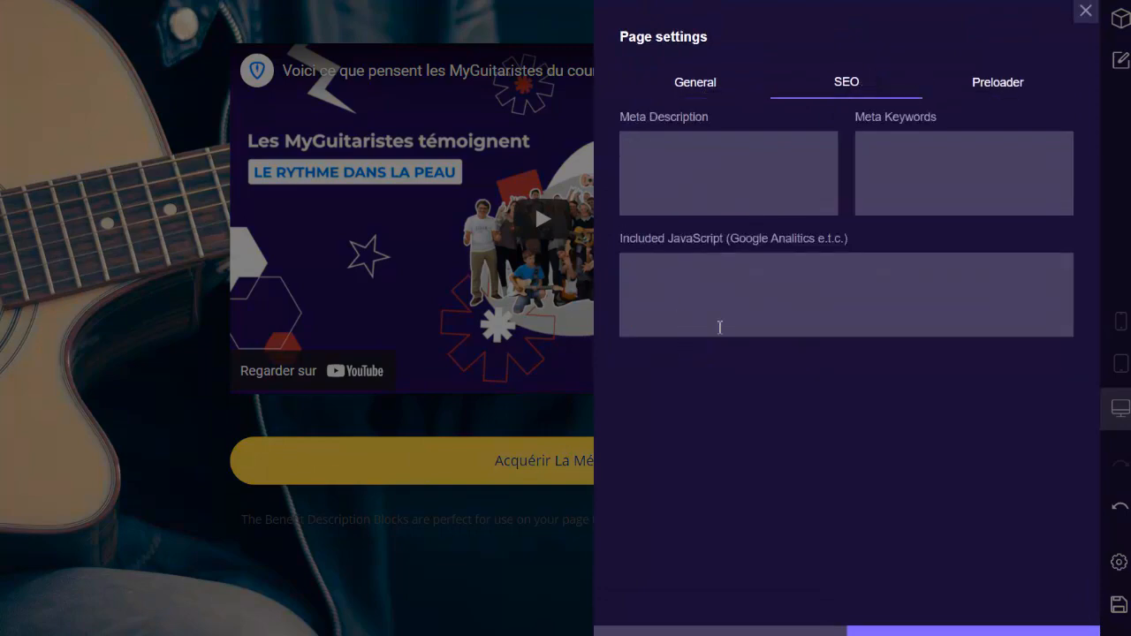
pyautogui.click(1086, 11)
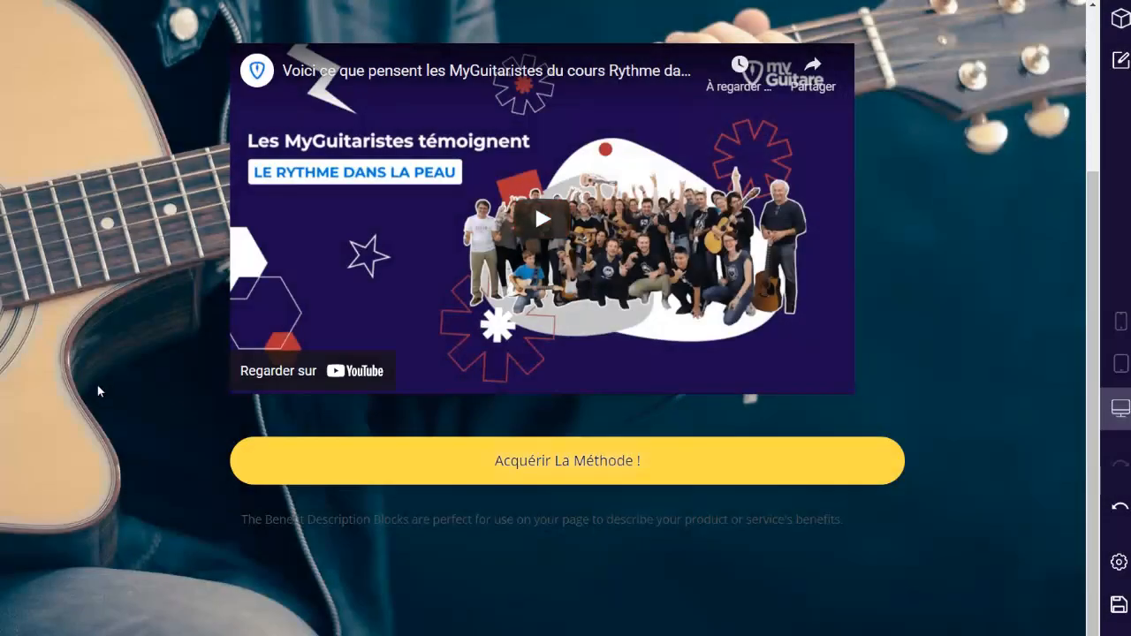
# Open the page preview, dismiss the translation prompt and bring the video and button into view.
pyautogui.click(1122, 64)
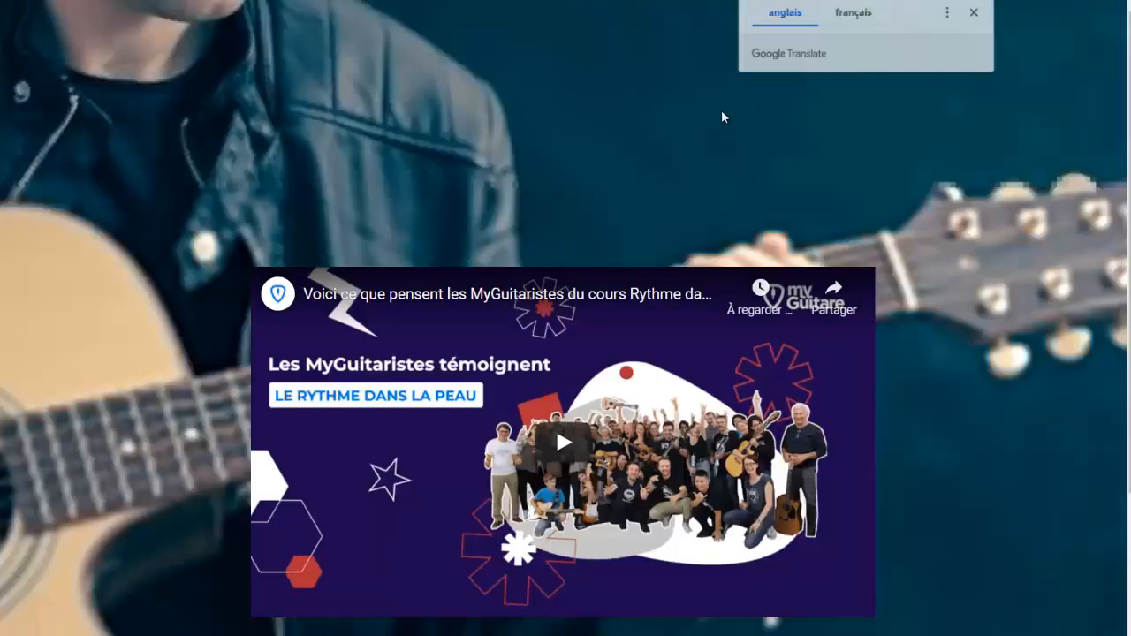
pyautogui.click(974, 12)
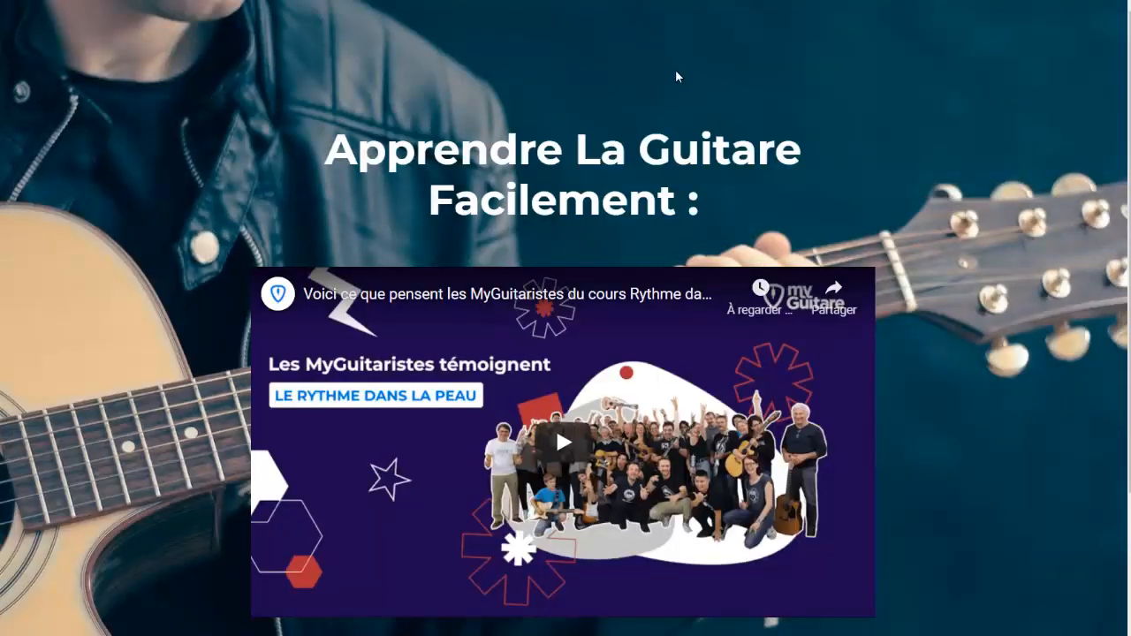
pyautogui.scroll(-3, 482, 91)
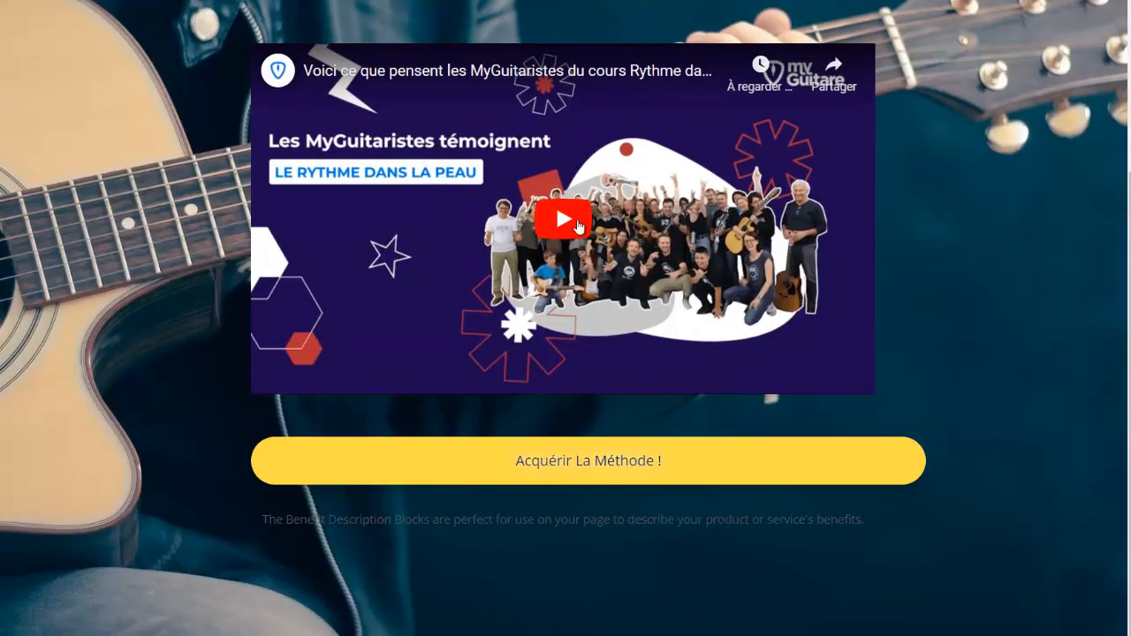
# Test the embedded YouTube video by playing it, skipping ahead, pausing it and dismissing the related videos.
pyautogui.click(549, 243)
pyautogui.click(341, 359)
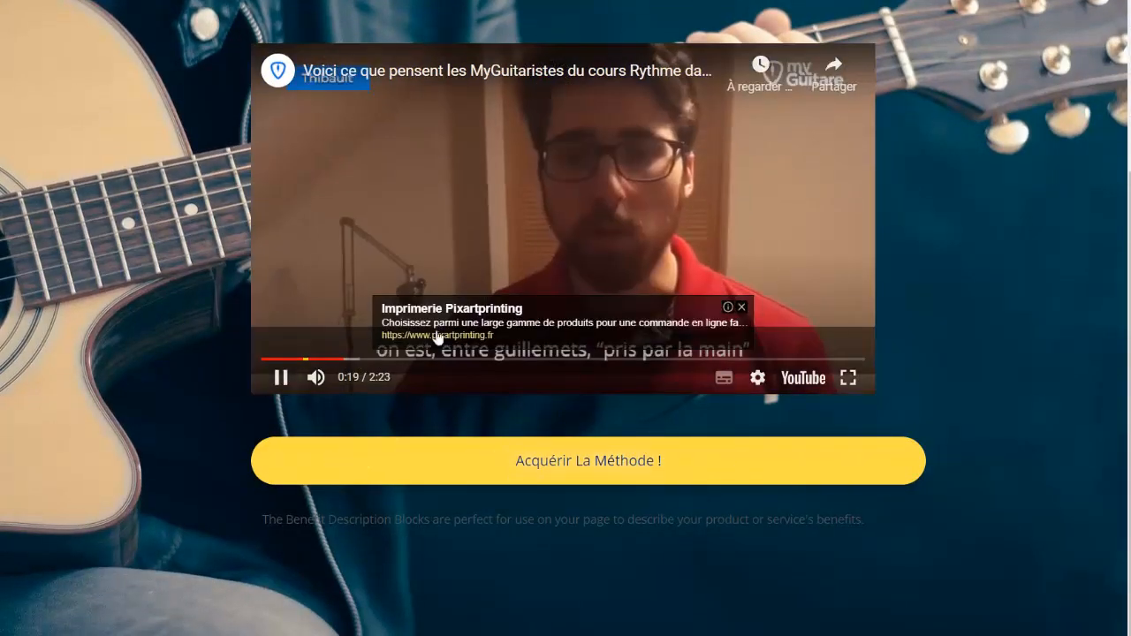
pyautogui.click(280, 377)
pyautogui.scroll(2, 796, 291)
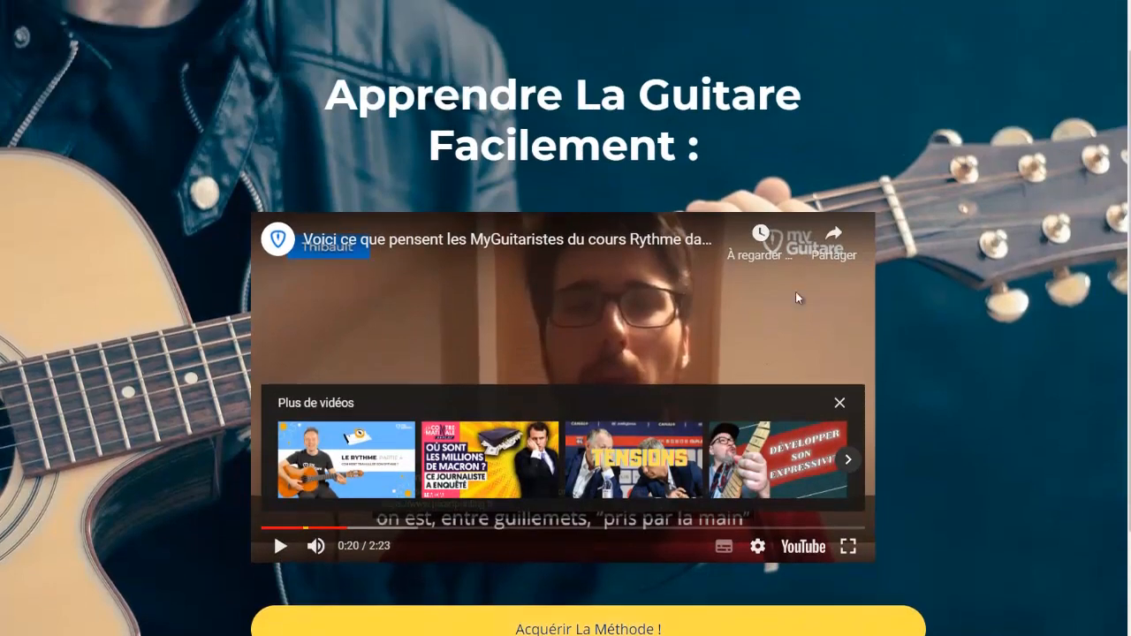
pyautogui.scroll(-2, 796, 292)
pyautogui.click(839, 234)
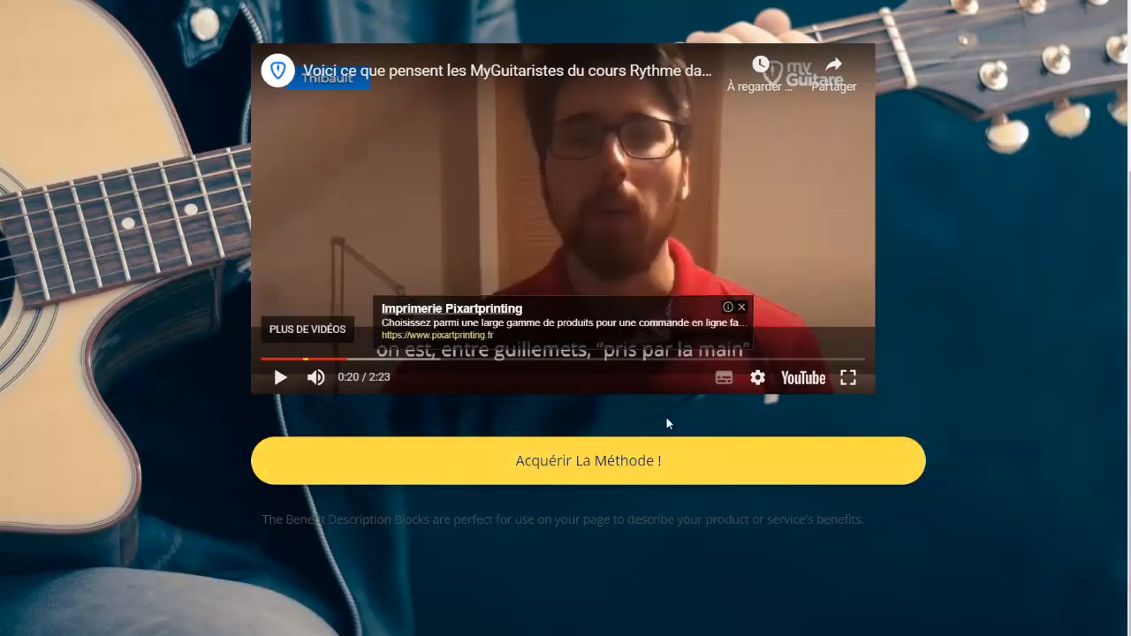
# Test the "Acquérir La Méthode !" button's link, look over the course page it opens and go back.
pyautogui.click(616, 466)
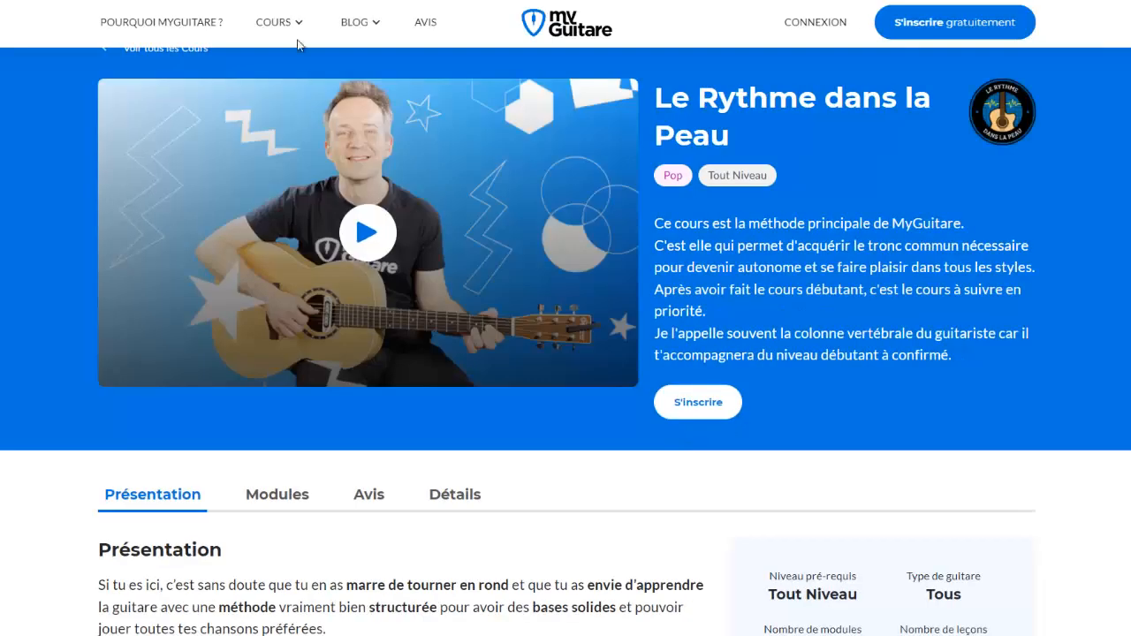
pyautogui.scroll(-3, 585, 284)
pyautogui.scroll(3, 590, 385)
pyautogui.hotkey('alt', 'Left')
pyautogui.scroll(3, 1013, 296)
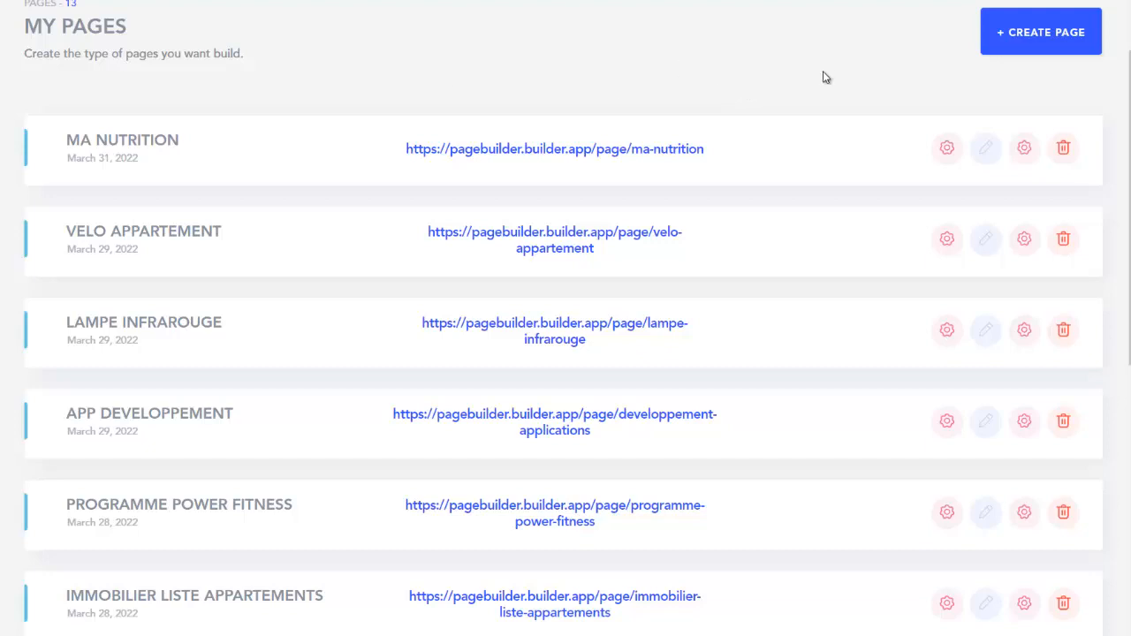
pyautogui.scroll(1, 817, 88)
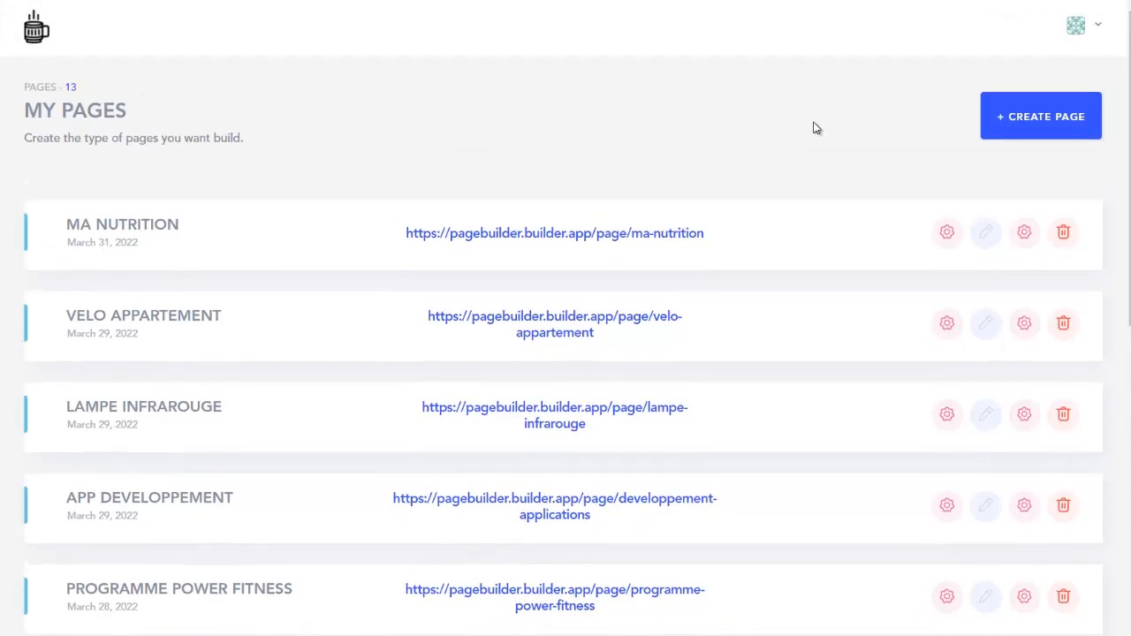